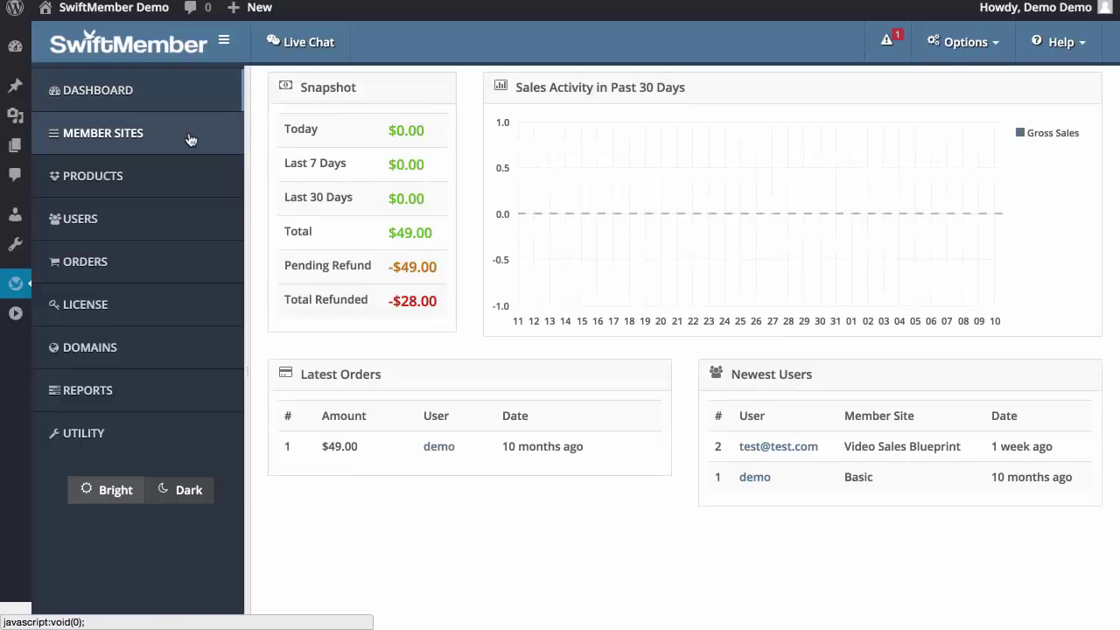
Open the Basic member site and browse its email, payment, autoresponder and theme settings
left_click(191, 140)
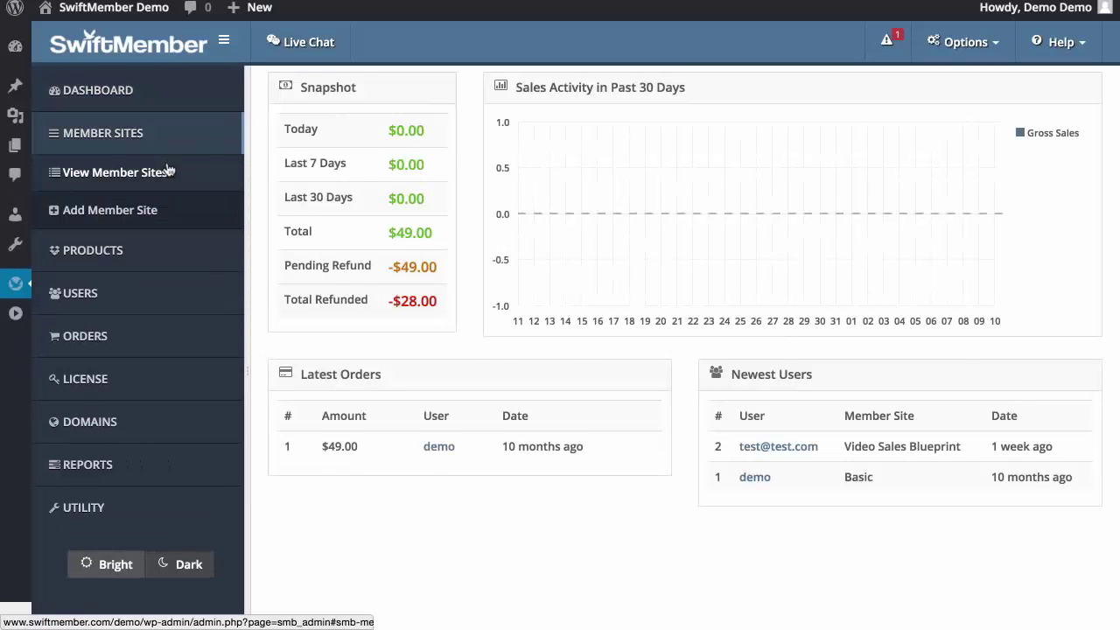
left_click(168, 169)
mouse_move(342, 203)
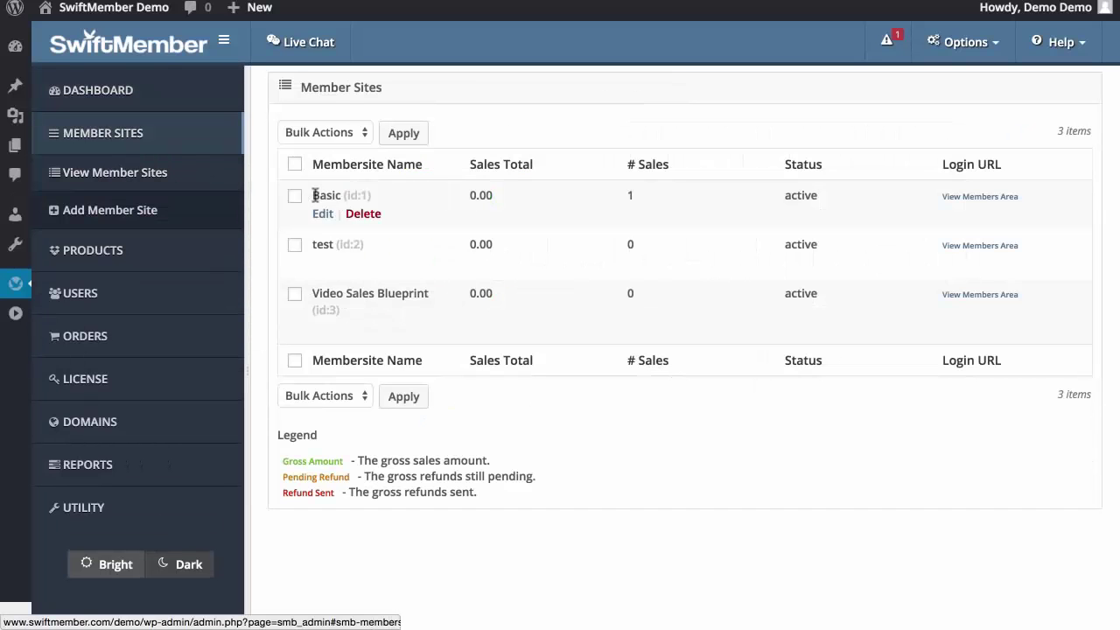
left_click(321, 216)
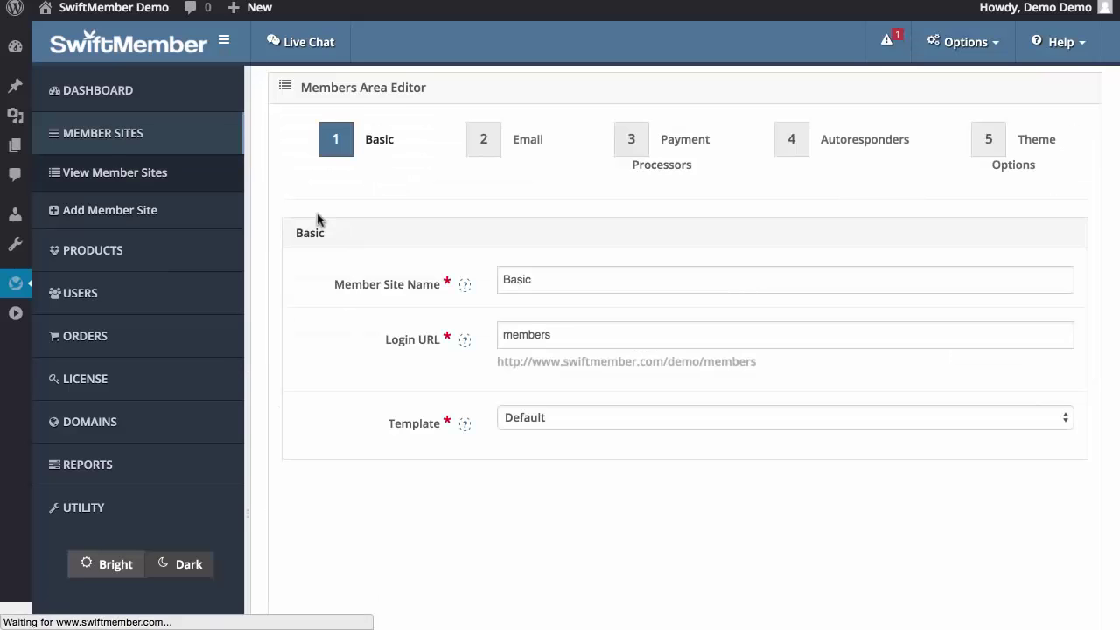
left_click(501, 155)
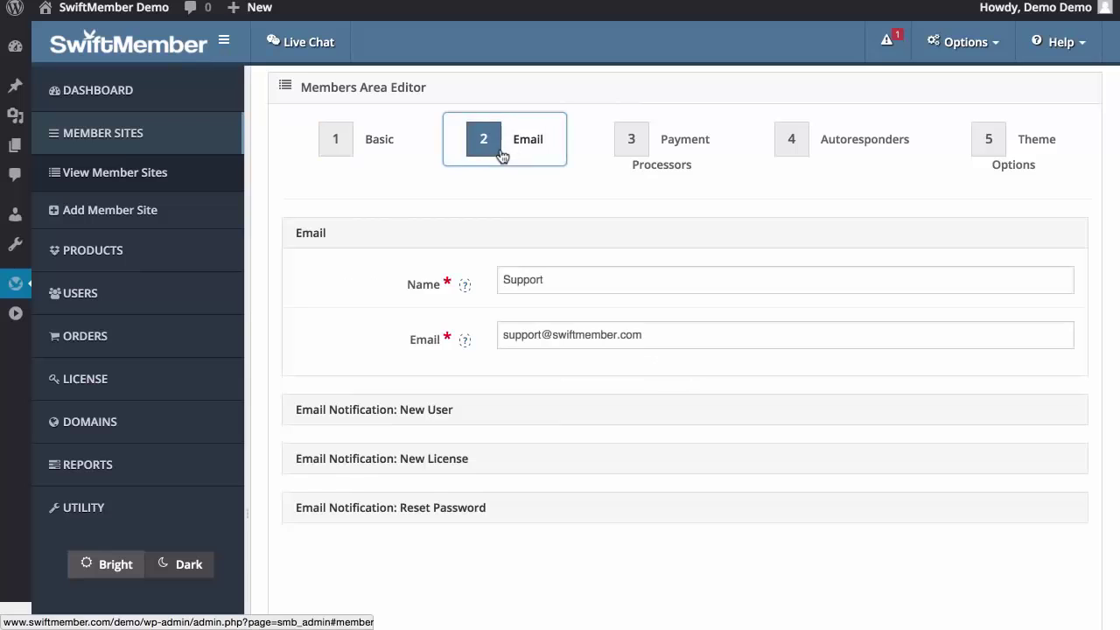
left_click(683, 150)
left_click(831, 150)
left_click(1000, 154)
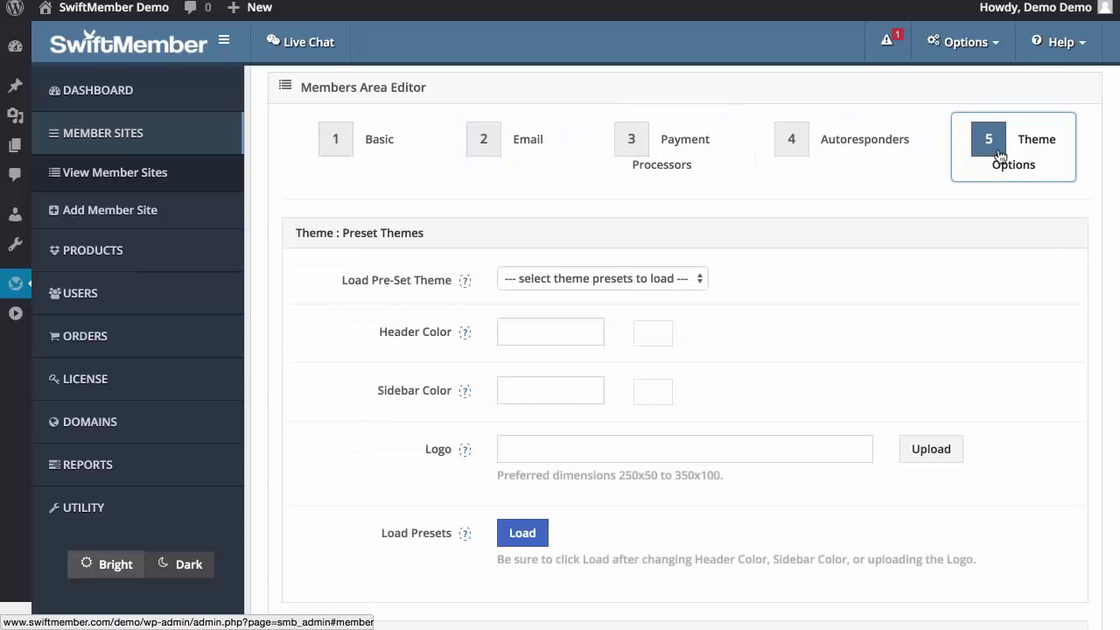
Bring up SwiftMember's products list
scroll(162, 231, "down", 1)
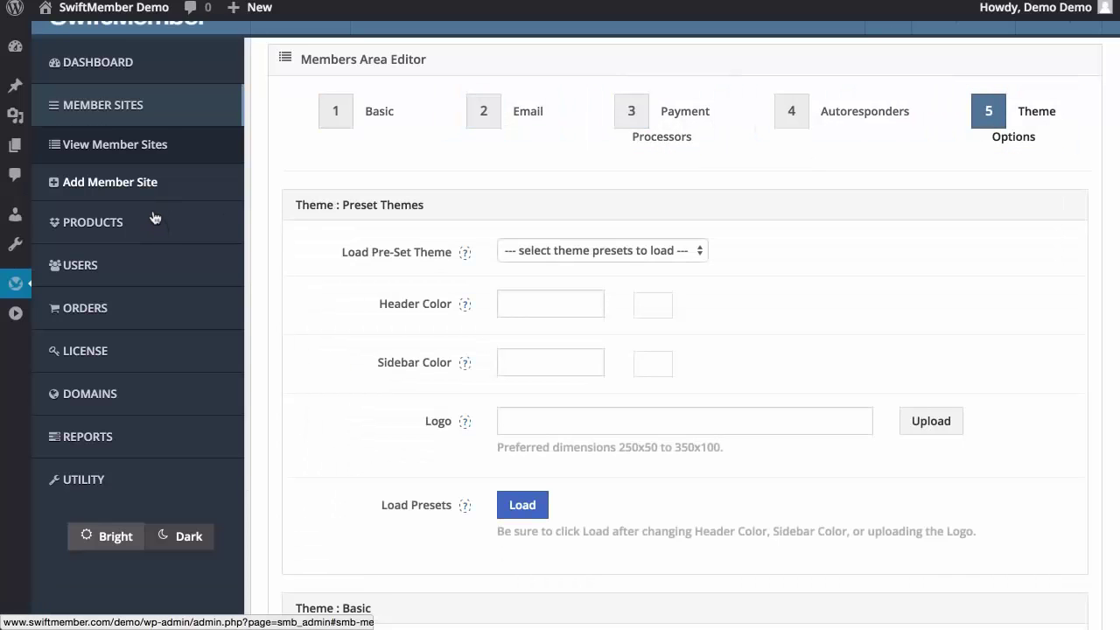
left_click(135, 232)
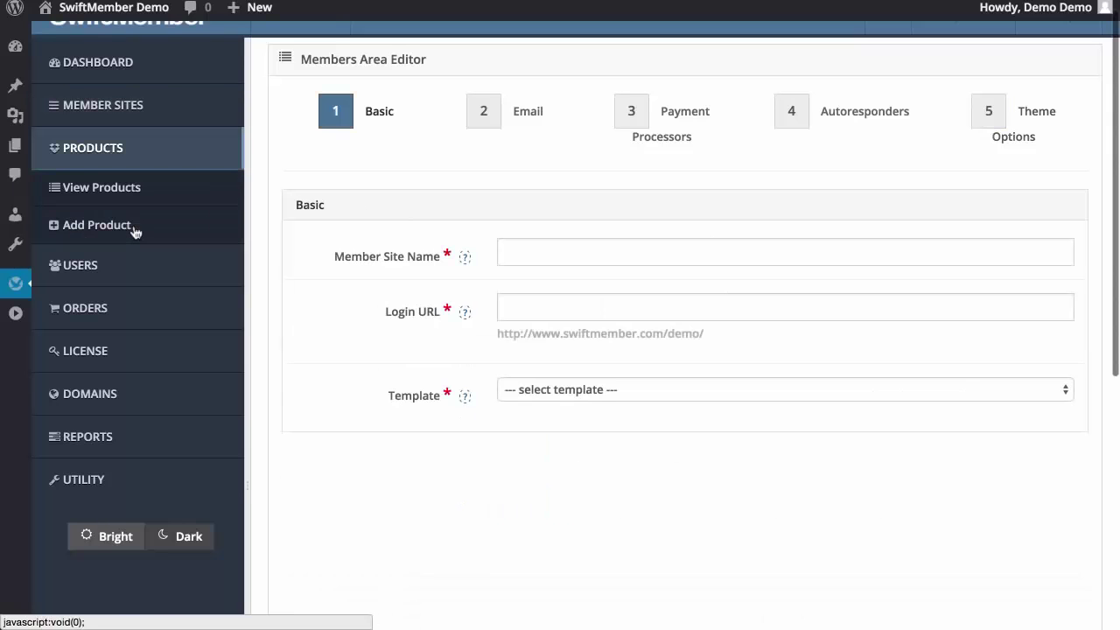
left_click(131, 191)
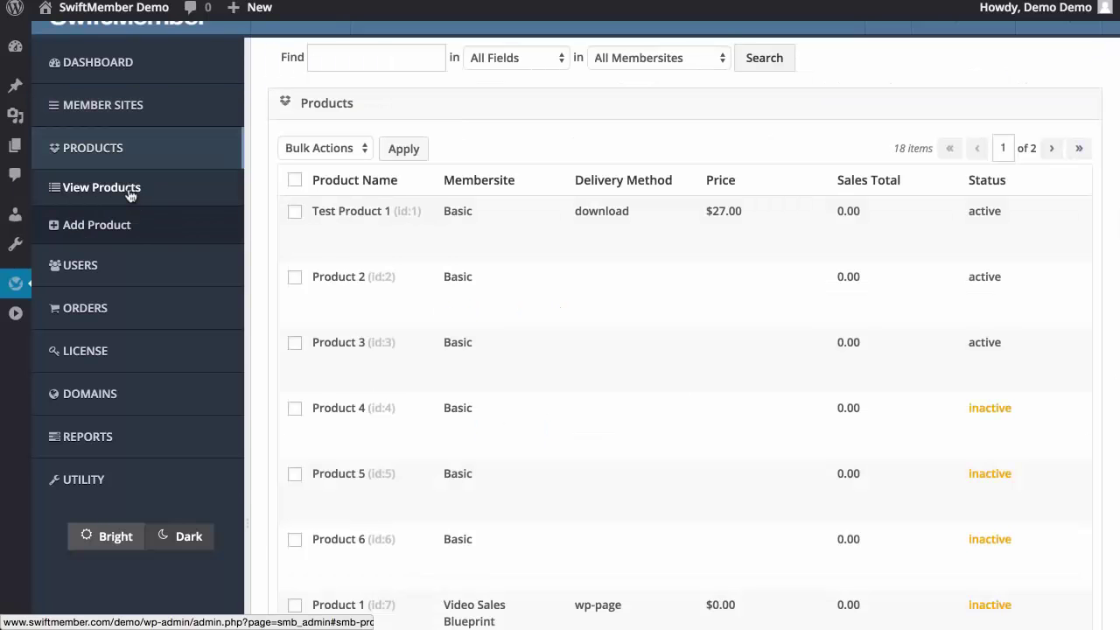
Open Test Product 1 and view its delivery, payment, bundle and IPN settings
left_click(324, 231)
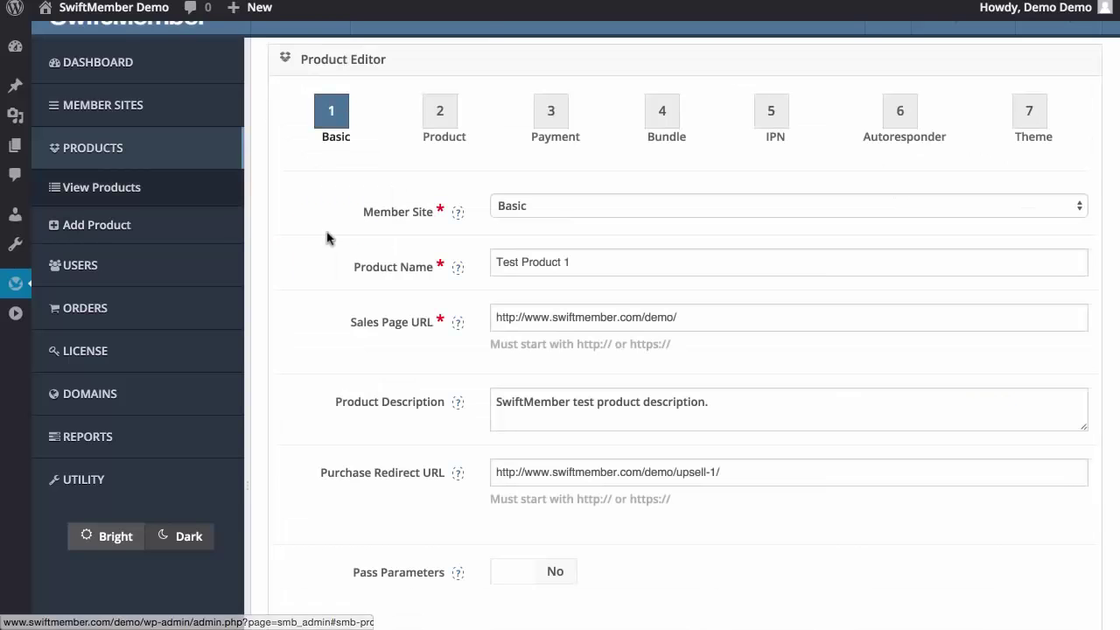
left_click(440, 111)
left_click(540, 119)
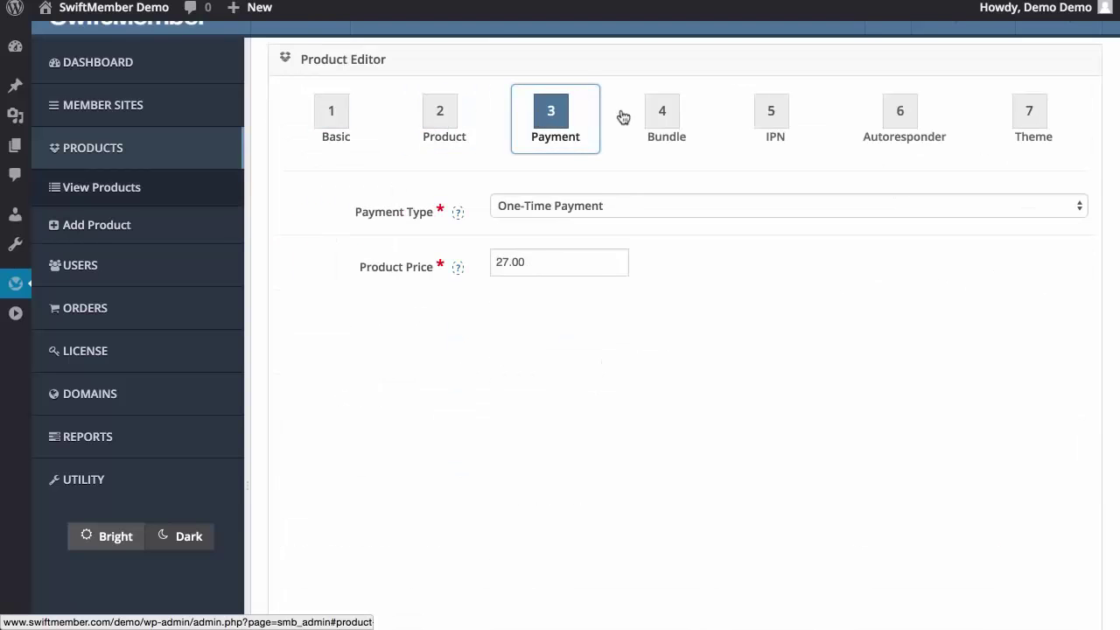
left_click(662, 112)
left_click(755, 115)
Check the product's autoresponder and theme/image settings, then expand the Users and Orders menus
left_click(911, 113)
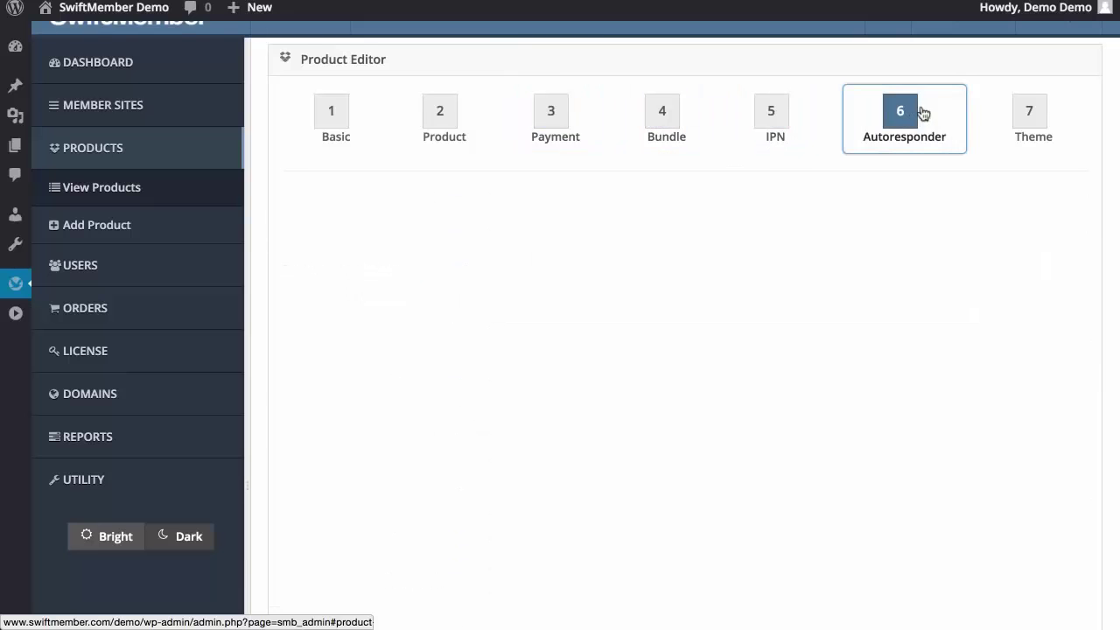
left_click(1022, 114)
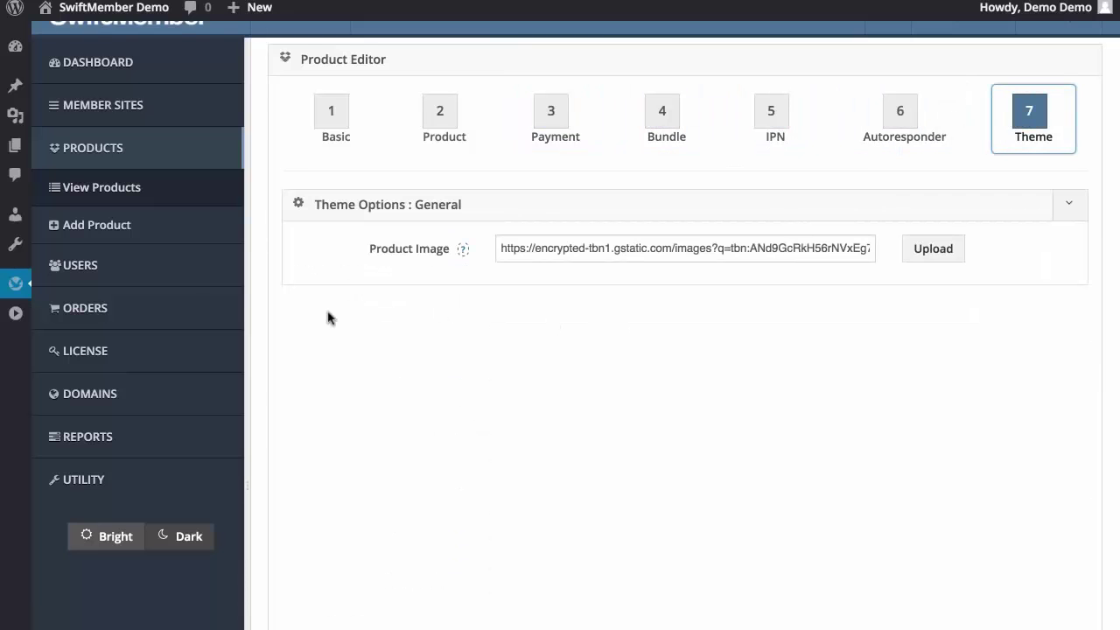
left_click(157, 262)
left_click(148, 323)
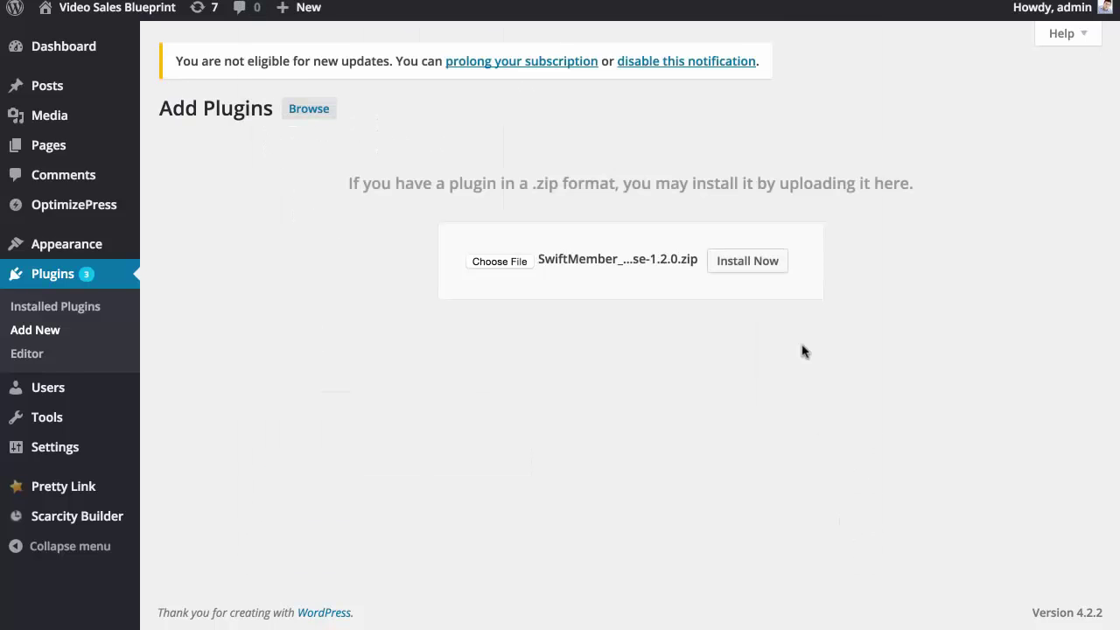
Install the chosen SwiftMember plugin zip file
left_click(743, 261)
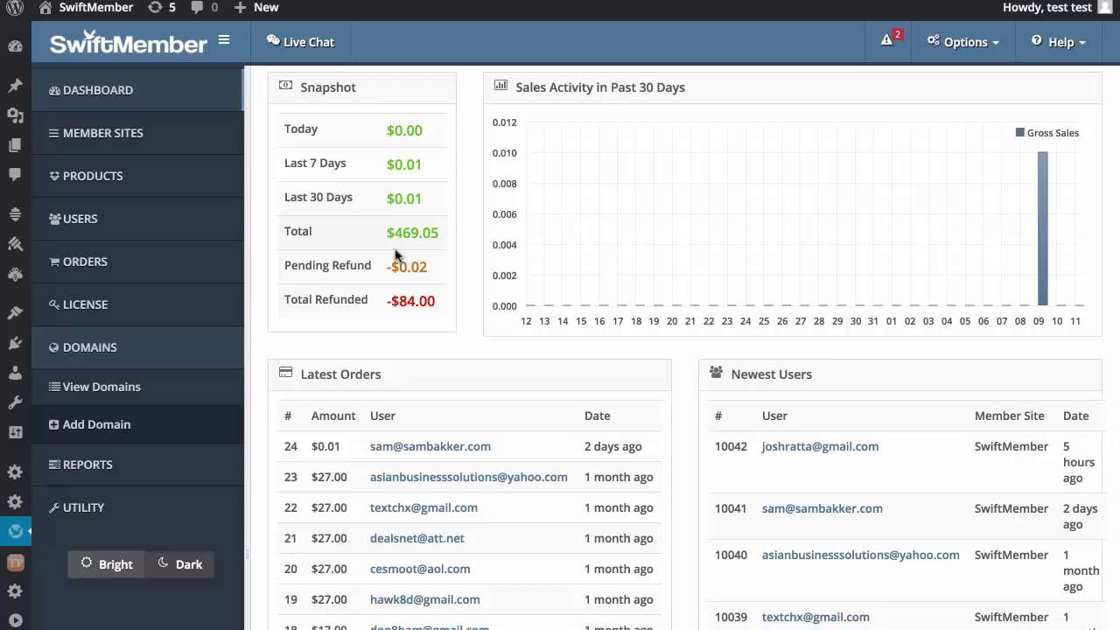
Highlight the $469.05 total sales figure, then view the licensed domains and orders lists
mouse_move(385, 233)
left_mouse_down()
mouse_move(423, 233)
mouse_move(448, 253)
left_mouse_up()
left_click(448, 278)
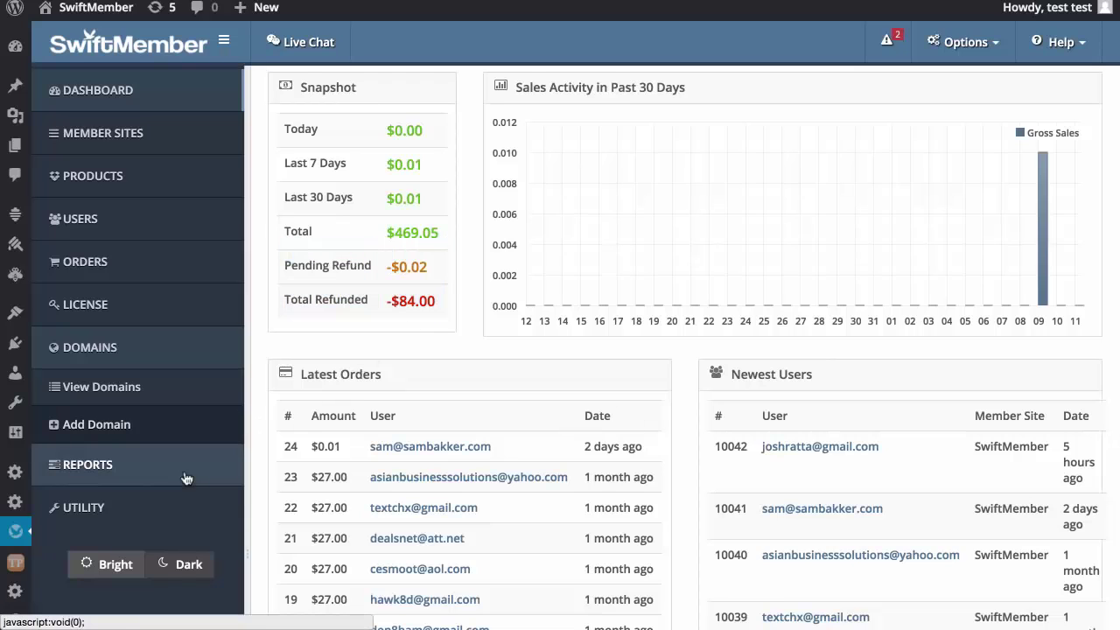
left_click(188, 394)
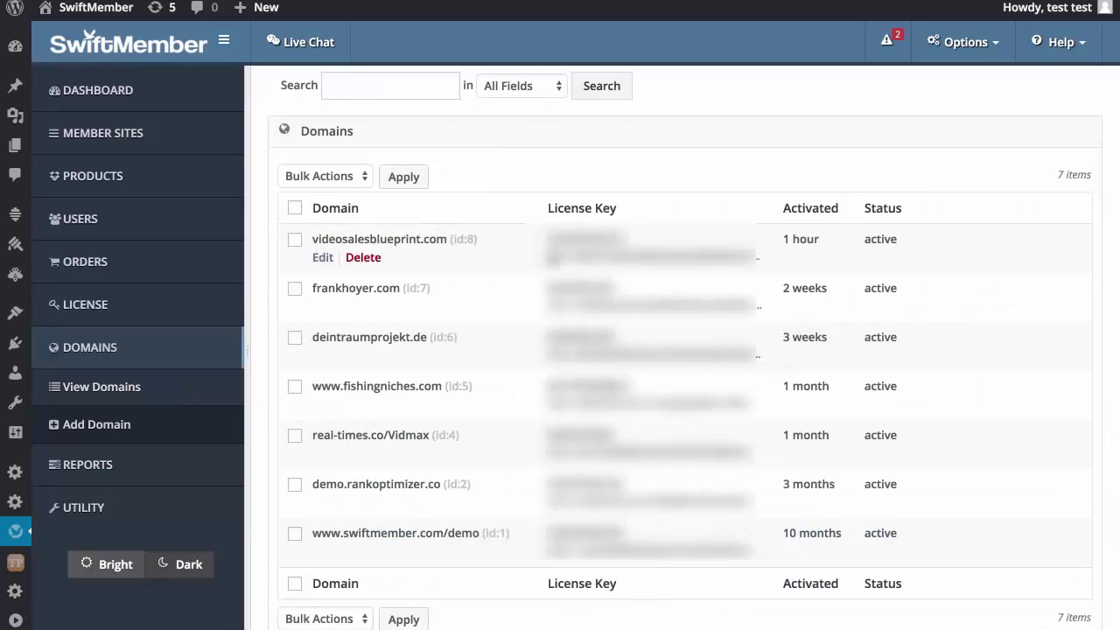
left_click(187, 259)
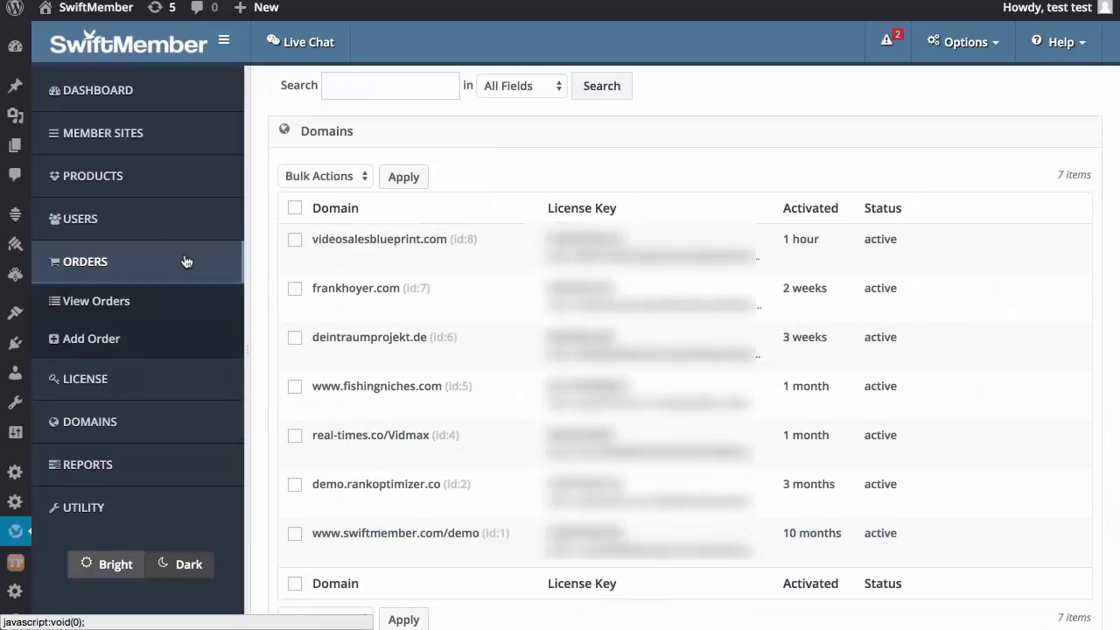
left_click(140, 301)
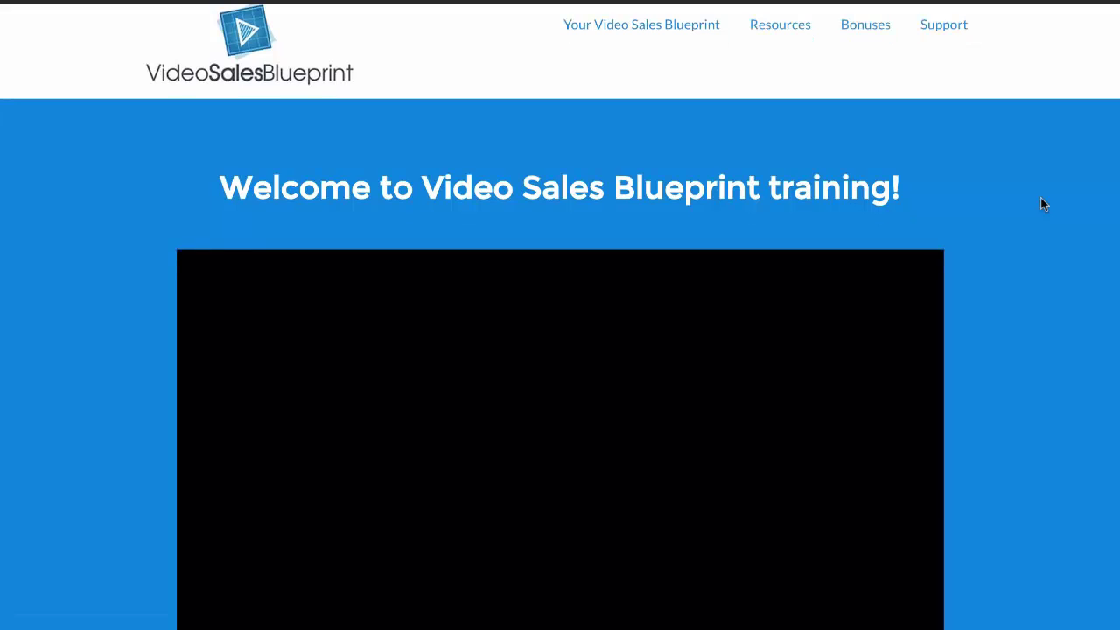
Scroll the members' welcome page past the script downloads to Training Videos #7 and #8
scroll(1041, 203, "down", 7)
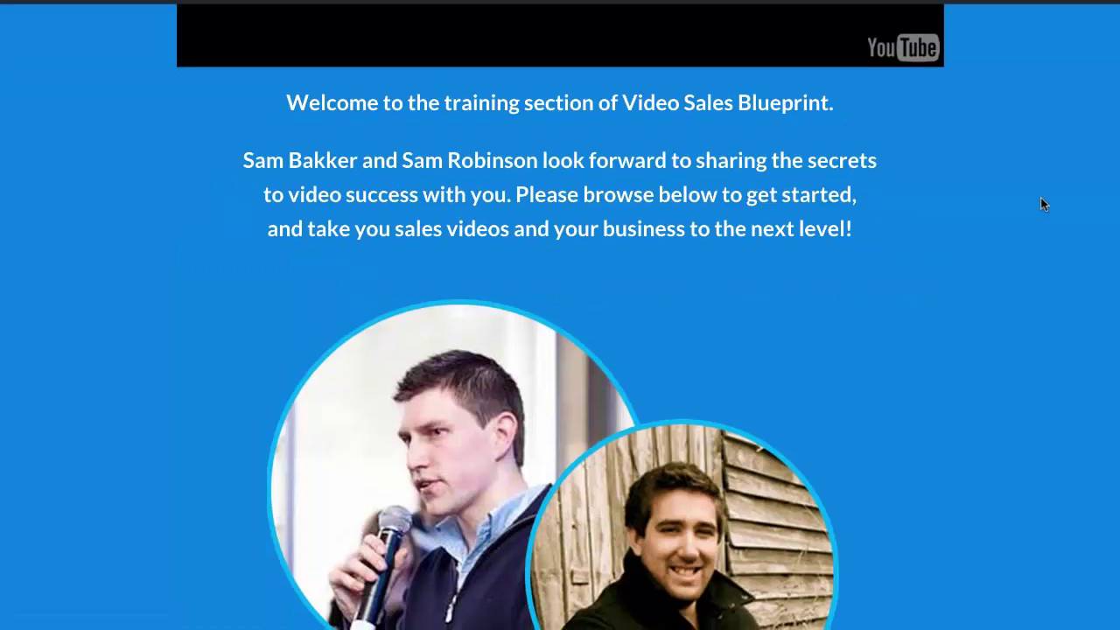
scroll(1041, 203, "down", 3)
scroll(1041, 203, "down", 10)
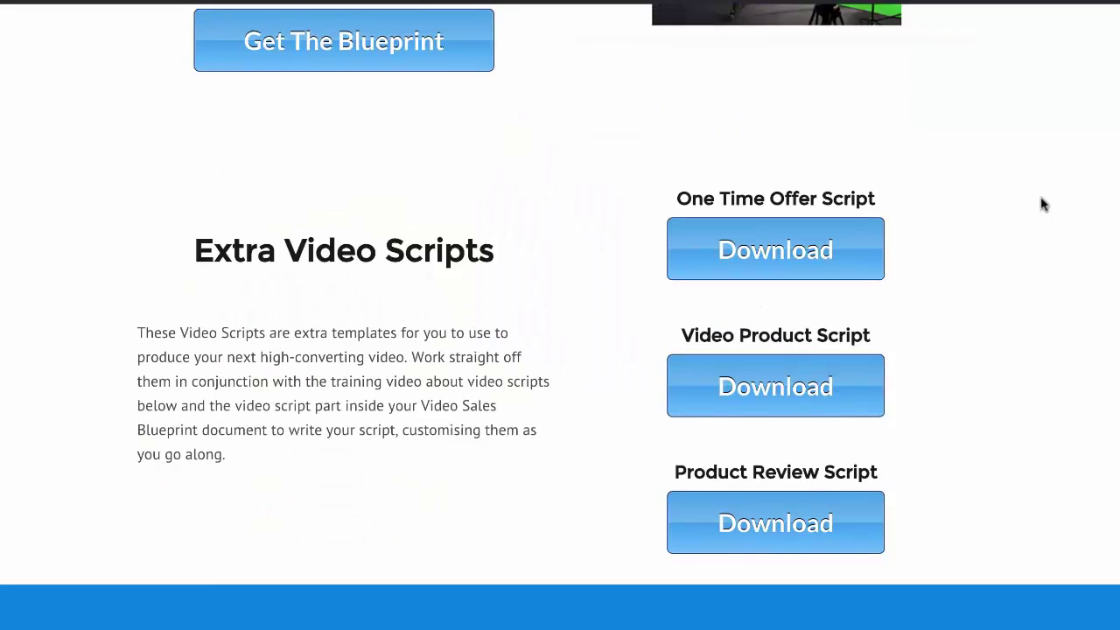
scroll(1041, 203, "down", 5)
scroll(1041, 203, "down", 5)
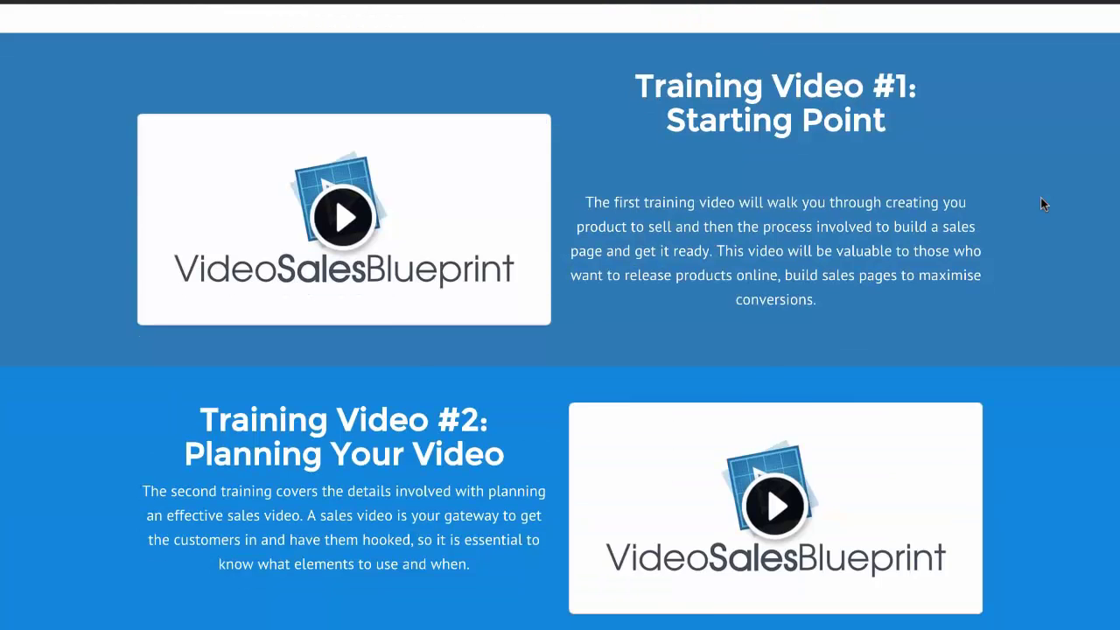
scroll(1040, 203, "down", 2)
scroll(1041, 203, "down", 3)
scroll(1040, 203, "down", 1)
scroll(1040, 203, "down", 3)
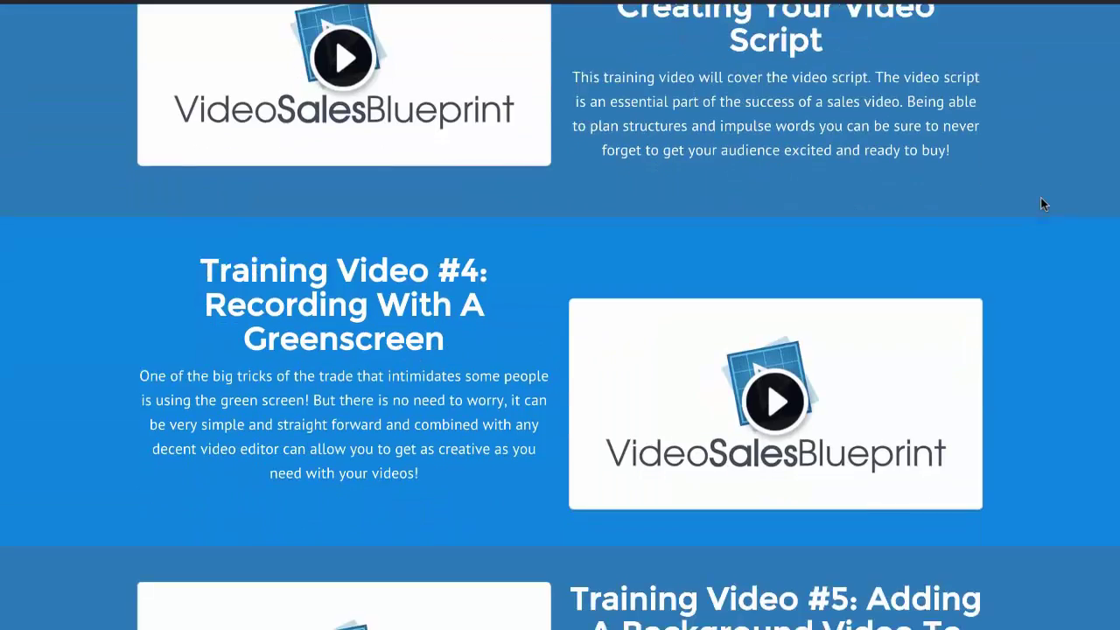
scroll(1040, 203, "down", 2)
scroll(1041, 203, "down", 3)
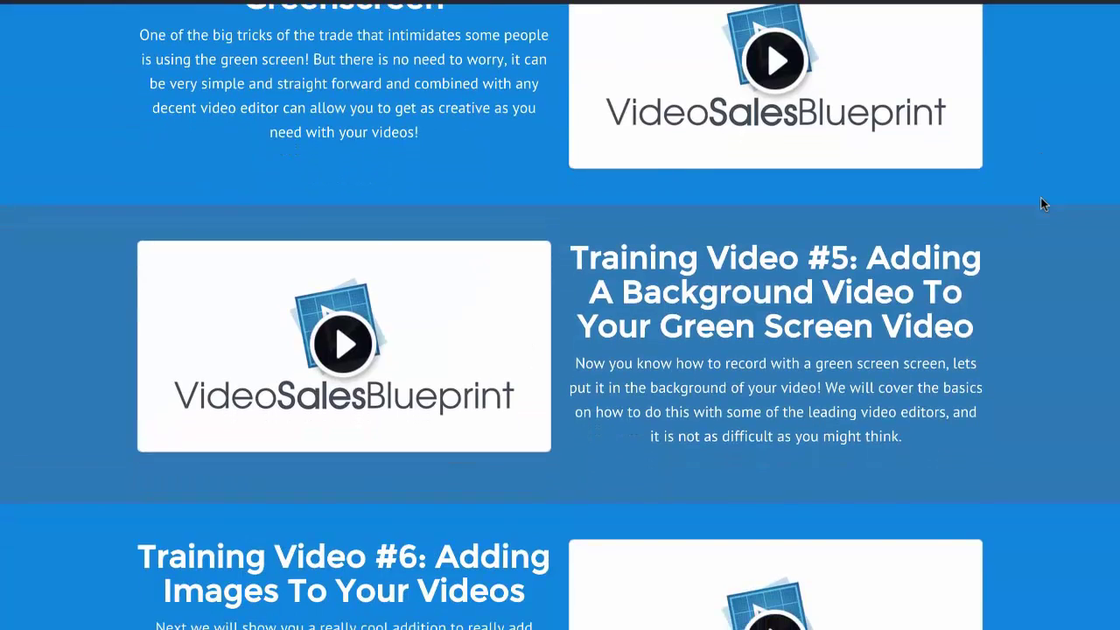
scroll(1040, 203, "down", 4)
scroll(1040, 203, "down", 2)
scroll(1040, 203, "down", 3)
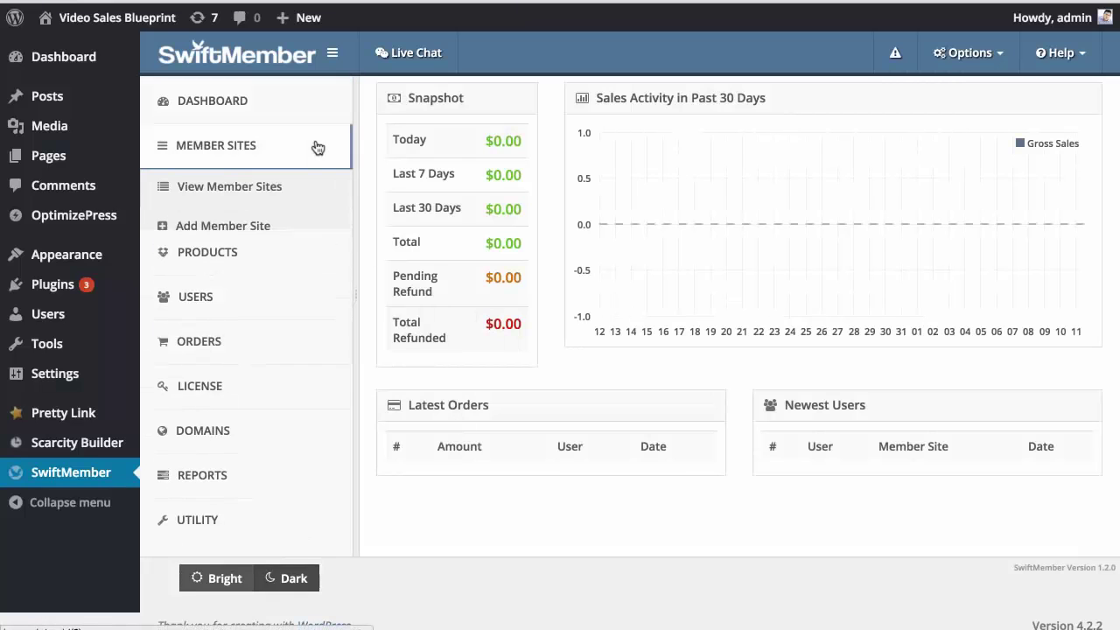
Start a new member site named 'Video Sales Blueprint'
left_click(236, 226)
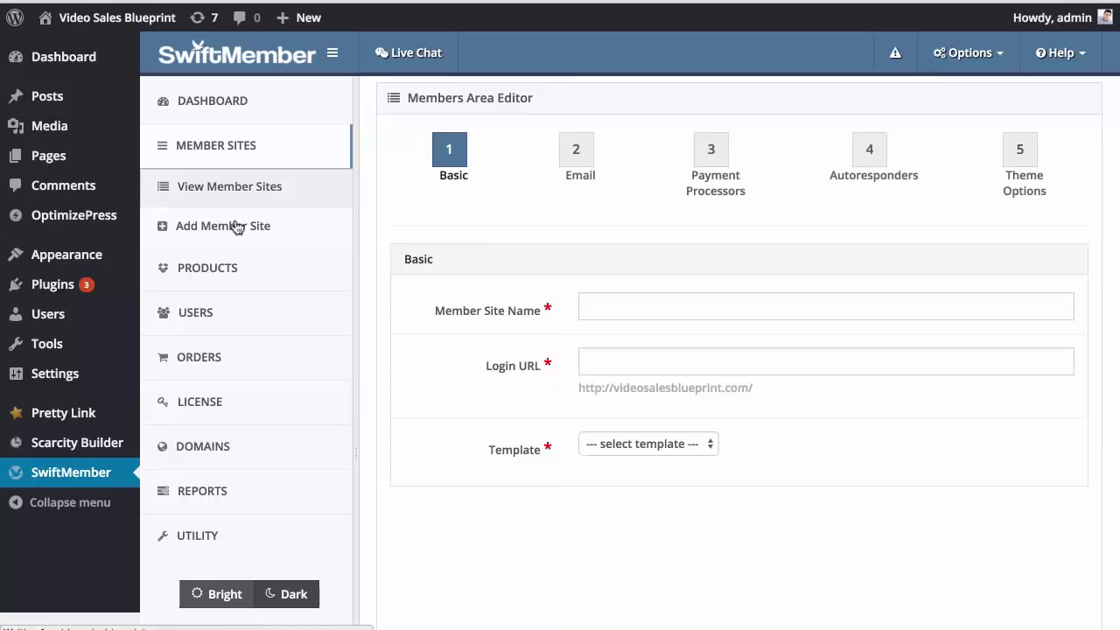
left_click(619, 307)
type("Video Sales Burp")
key("BackSpace")
key("BackSpace")
key("BackSpace")
type("lueprint")
Set the login URL to 'login' and attempt to choose a template
key("Tab")
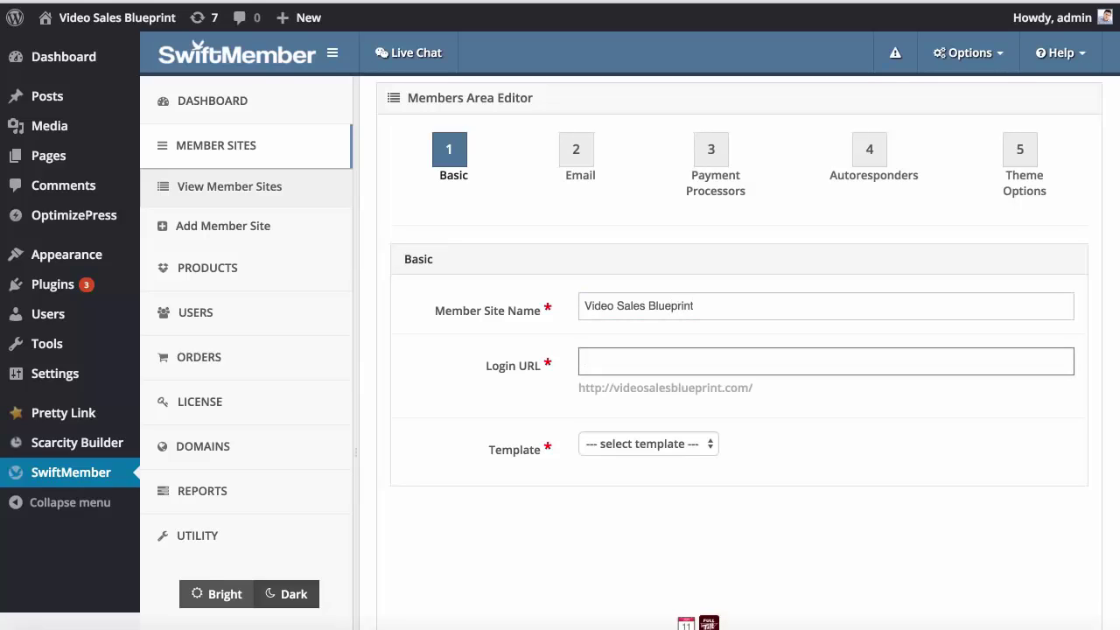
type("login")
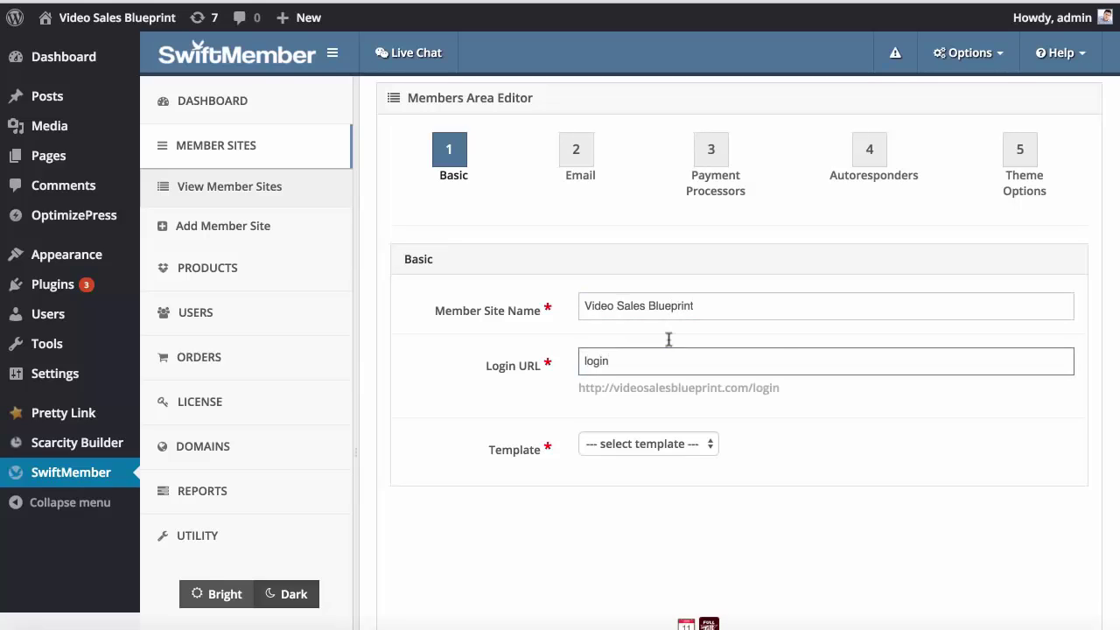
left_click(705, 446)
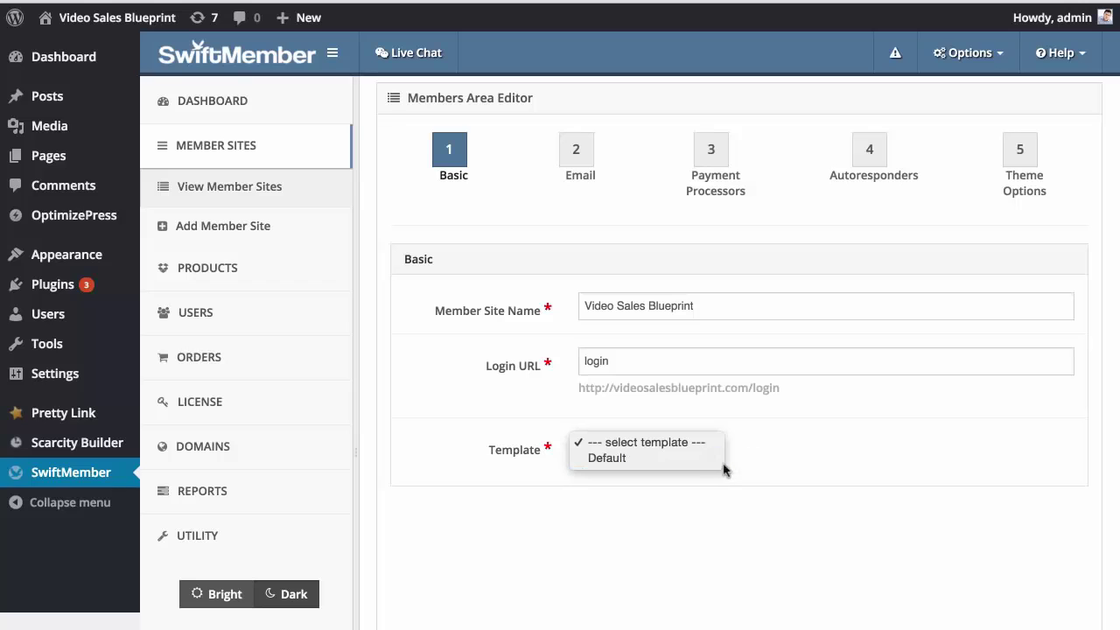
left_click(741, 454)
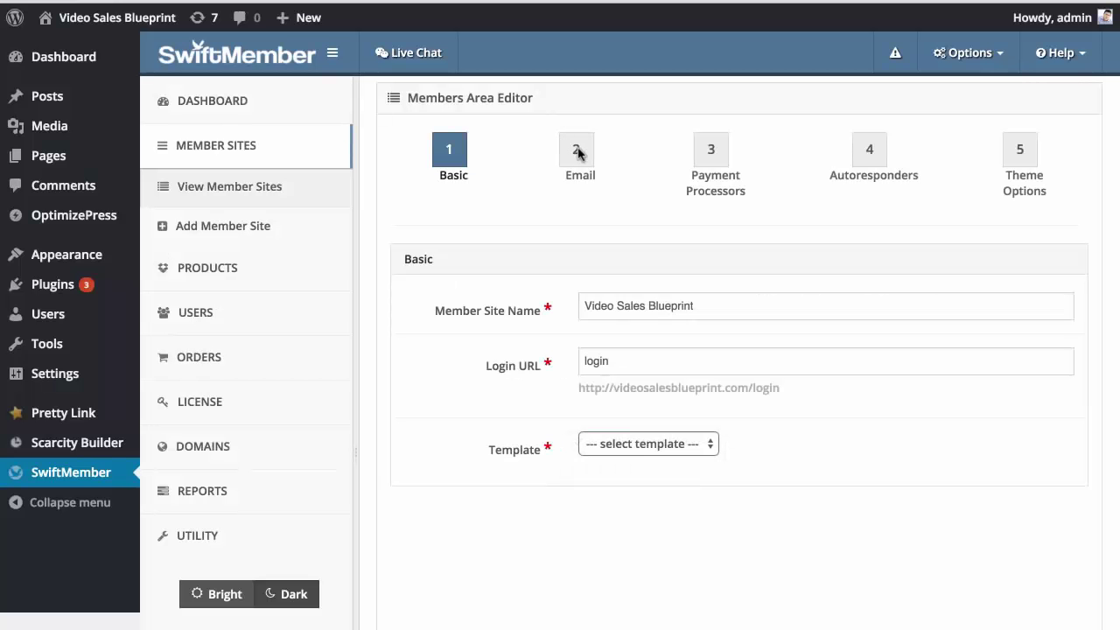
Enter the sender's name and e-mail address on the Email step
left_click(576, 151)
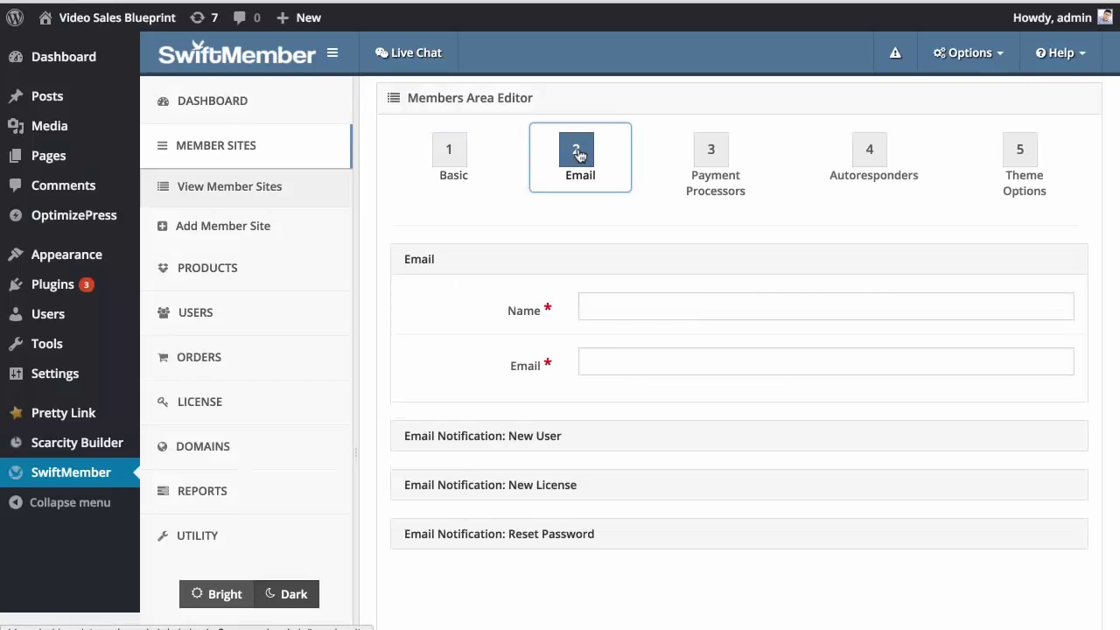
left_click(627, 302)
type("Sam Bakker")
key("Tab")
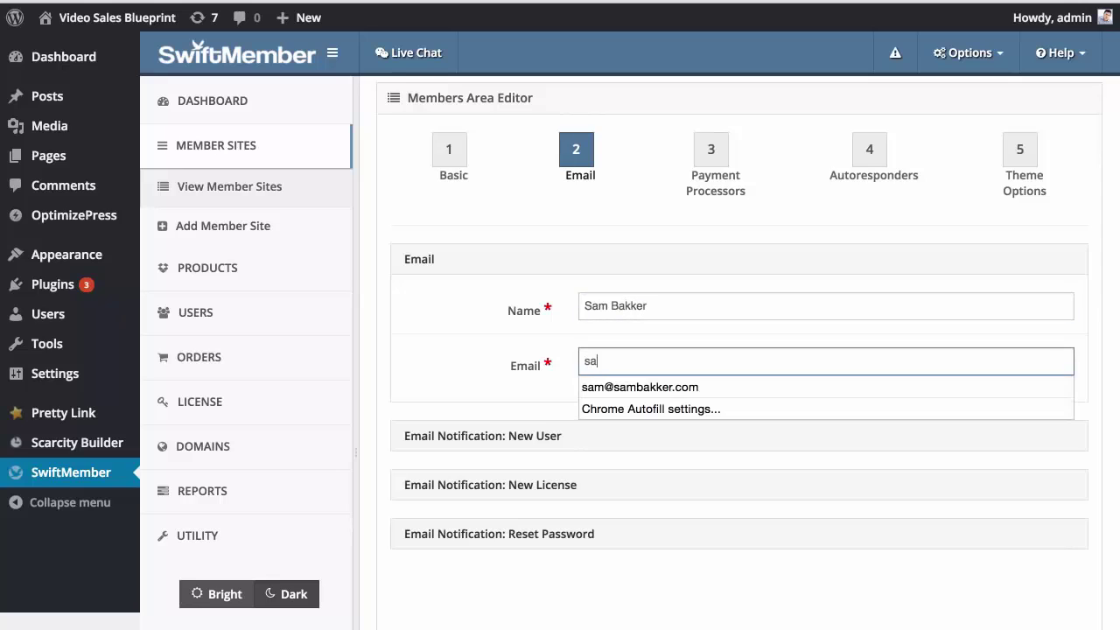
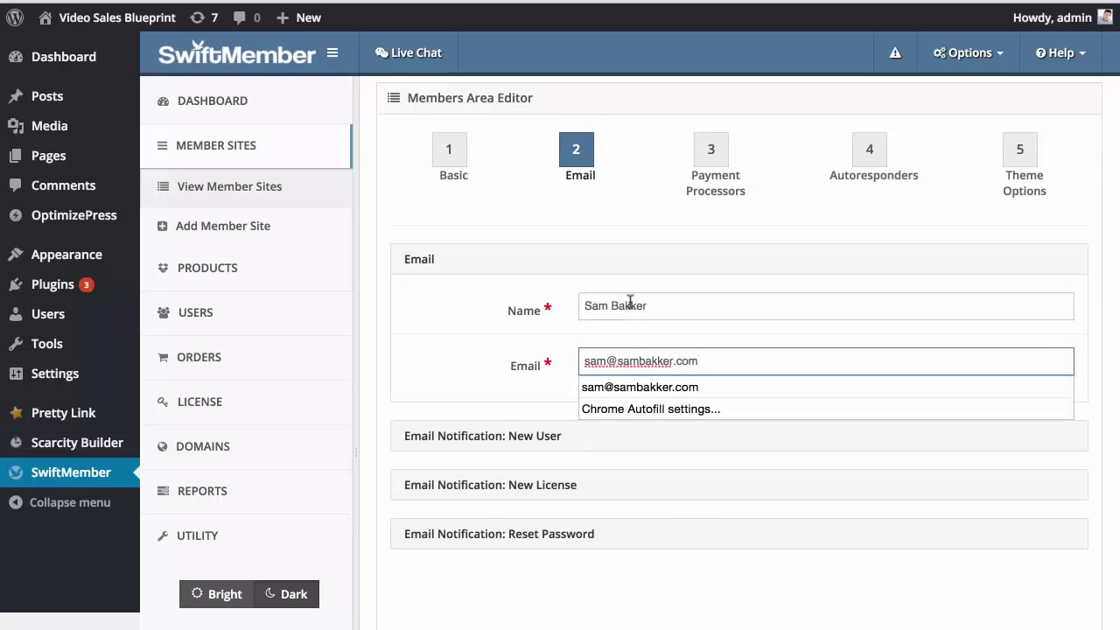
Enable the new-user notification email with the login link added to its body
left_click(565, 443)
scroll(551, 451, "down", 1)
scroll(604, 367, "down", 3)
left_click(638, 303)
scroll(643, 382, "down", 1)
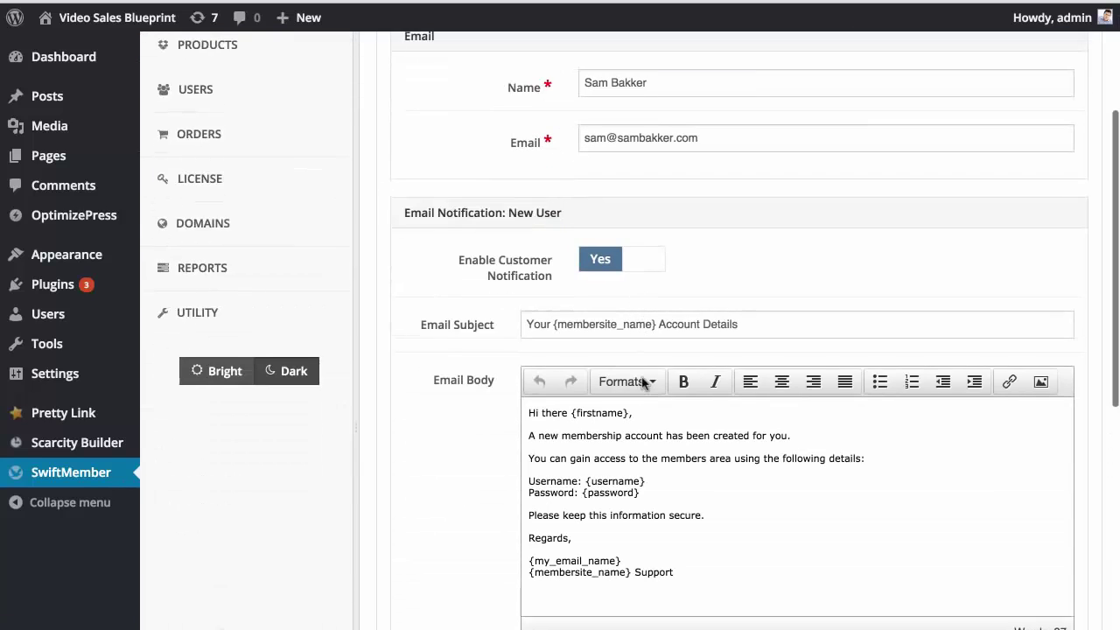
scroll(643, 381, "down", 2)
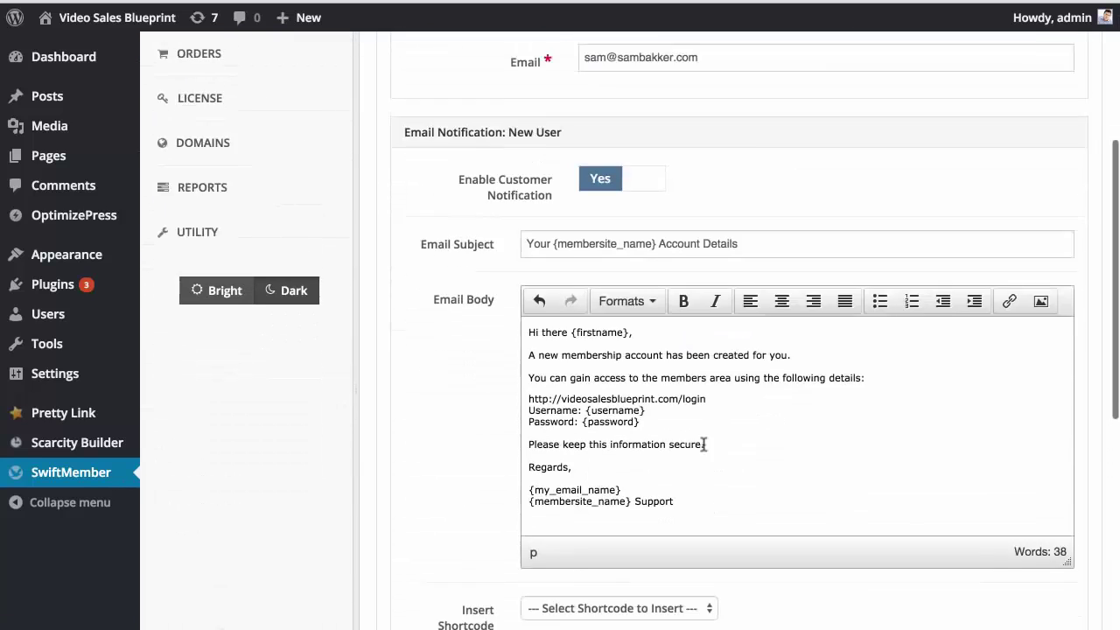
scroll(706, 446, "up", 5)
Enable JVZoo IPN in the payment processor settings
left_click(715, 177)
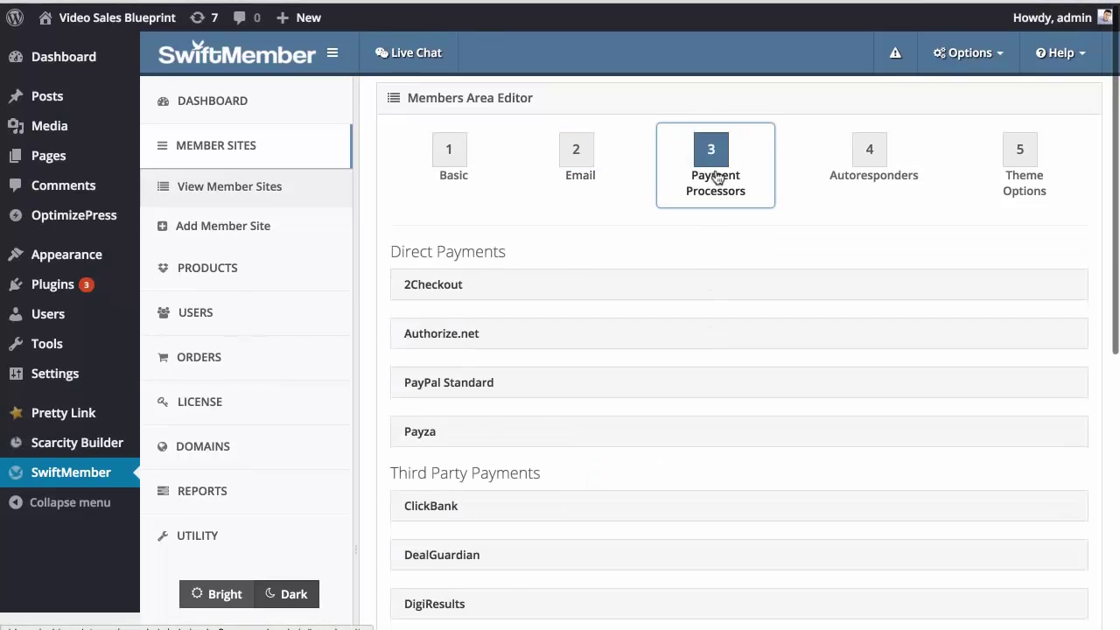
scroll(715, 178, "down", 2)
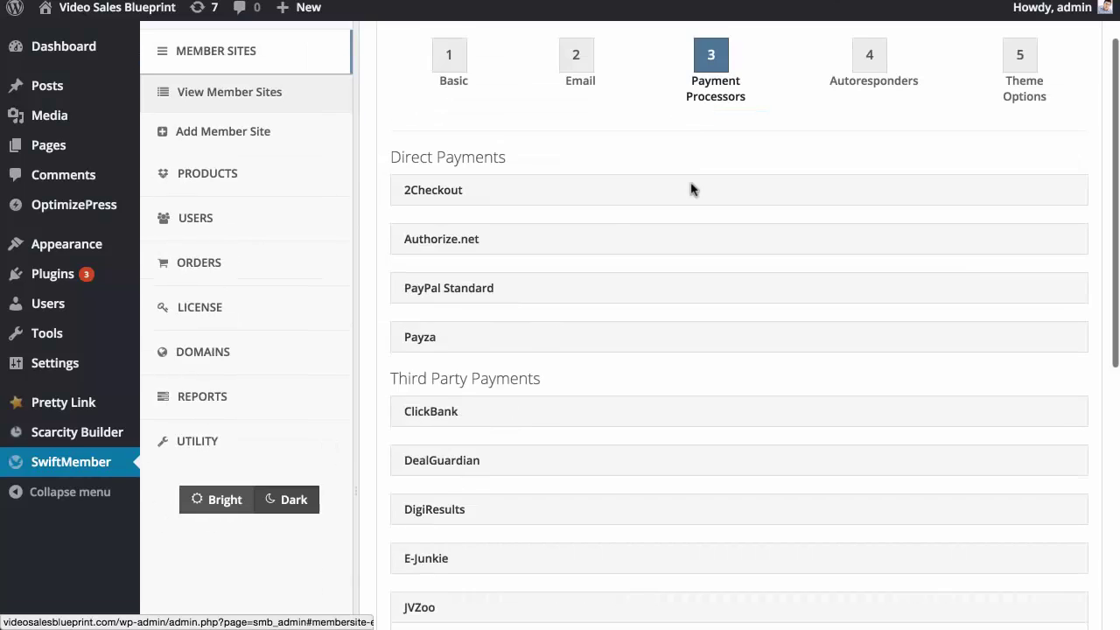
scroll(691, 189, "down", 1)
scroll(691, 189, "down", 1)
scroll(691, 189, "down", 2)
left_click(603, 390)
scroll(621, 386, "down", 1)
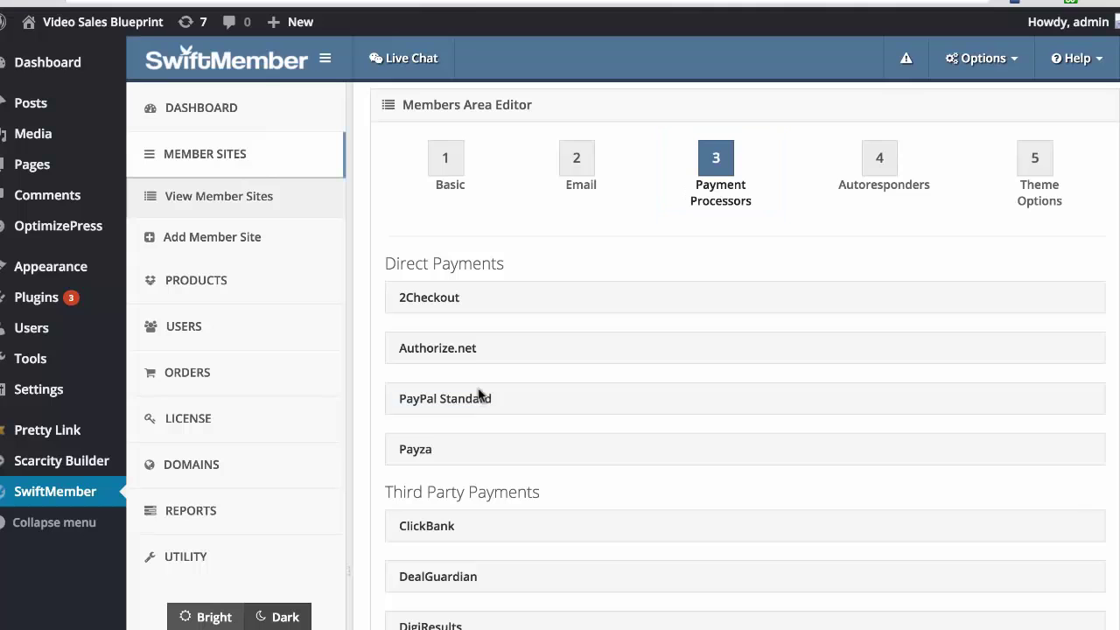
Turn on PayPal Standard IPN and enter the primary PayPal account e-mail
left_click(479, 398)
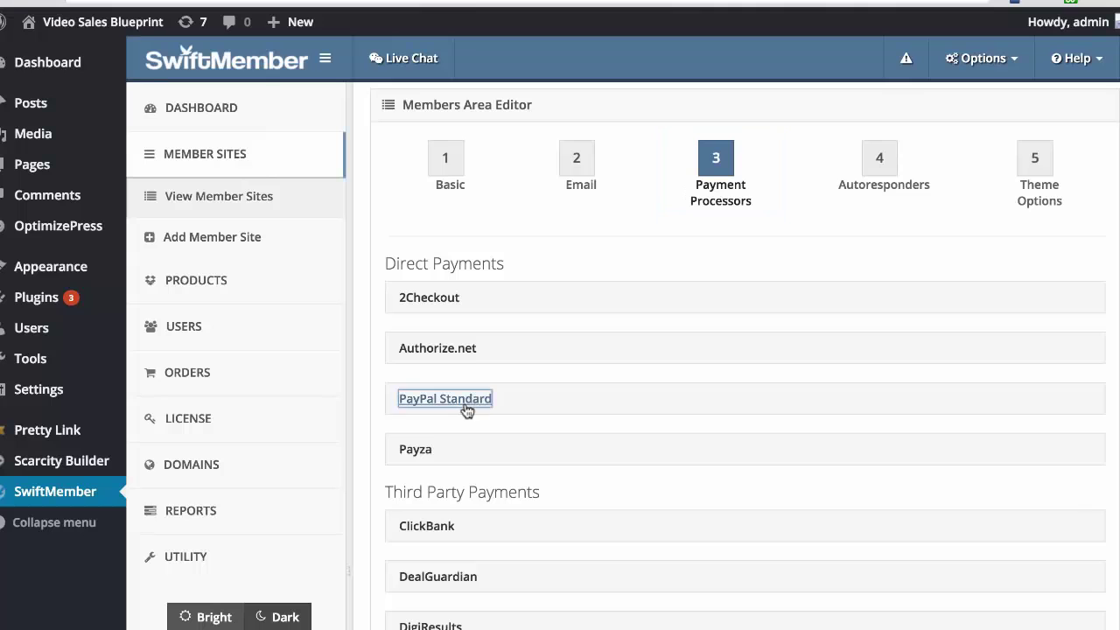
scroll(467, 411, "down", 1)
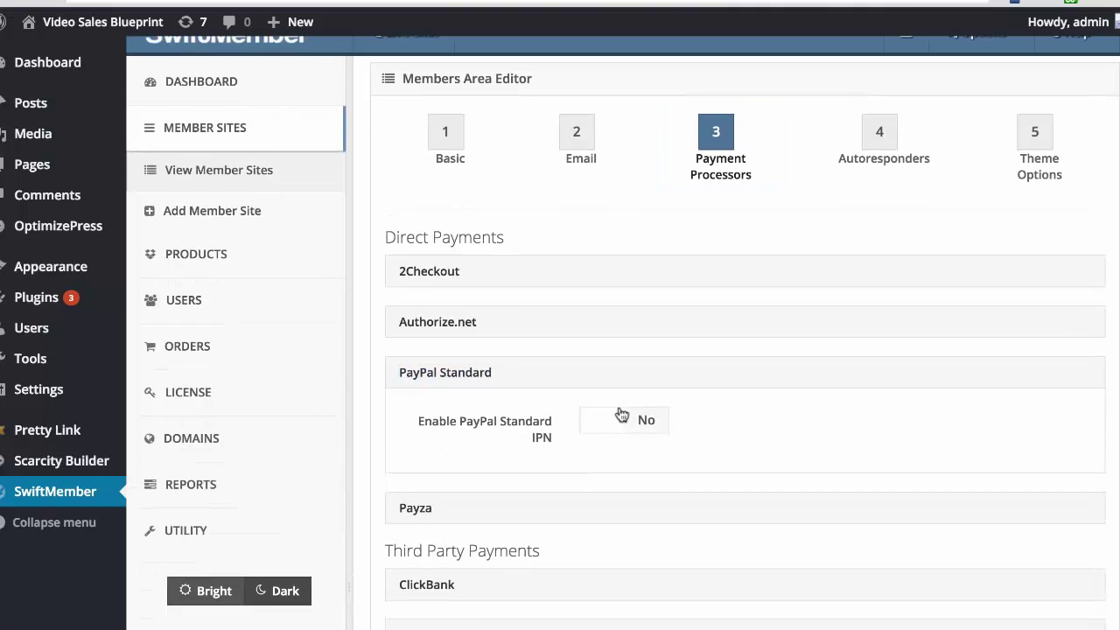
scroll(621, 415, "down", 2)
left_click(626, 376)
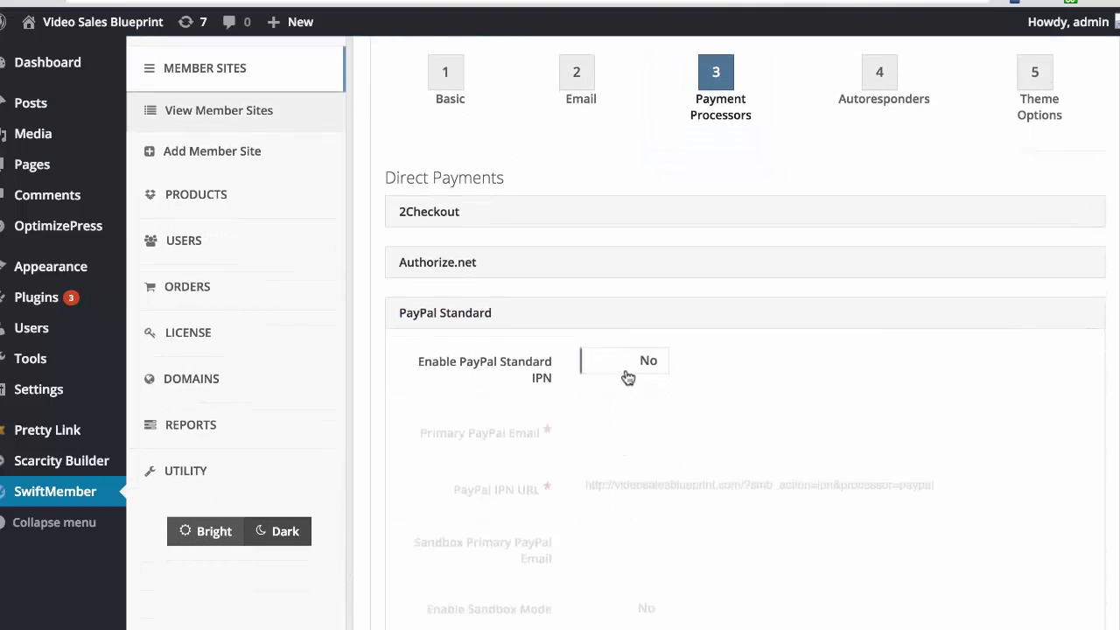
scroll(627, 377, "down", 2)
left_click(635, 347)
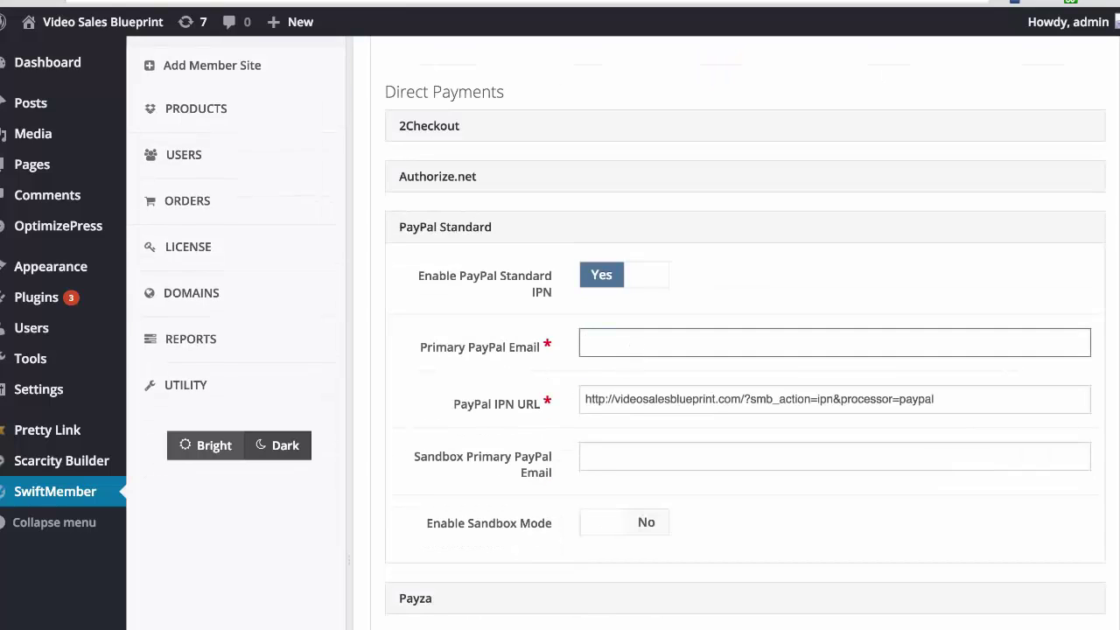
left_click(759, 400)
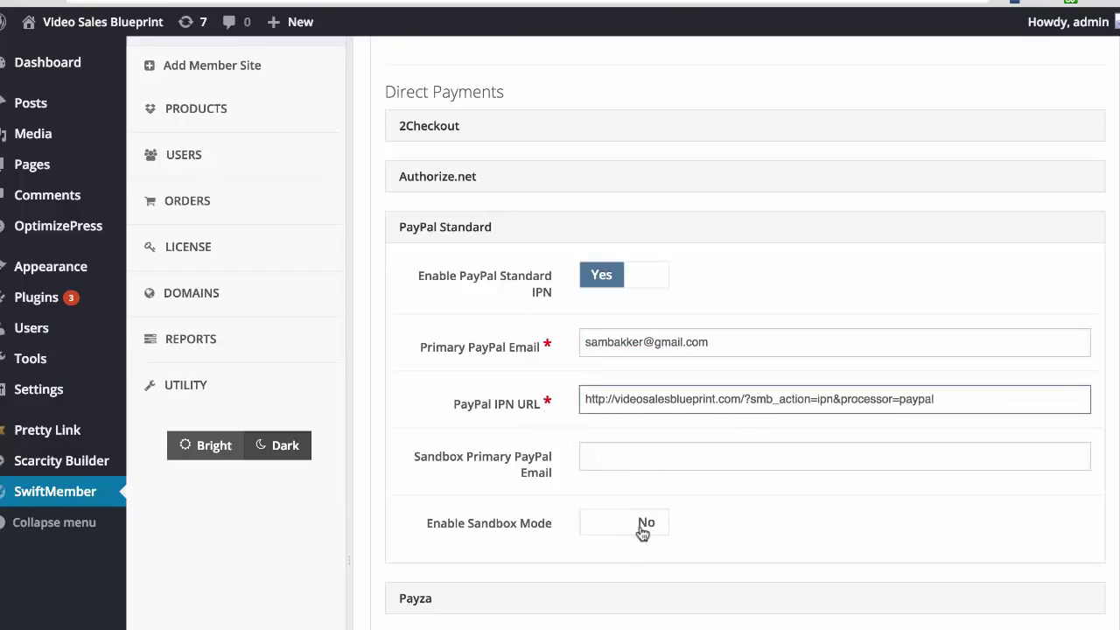
scroll(691, 571, "down", 3)
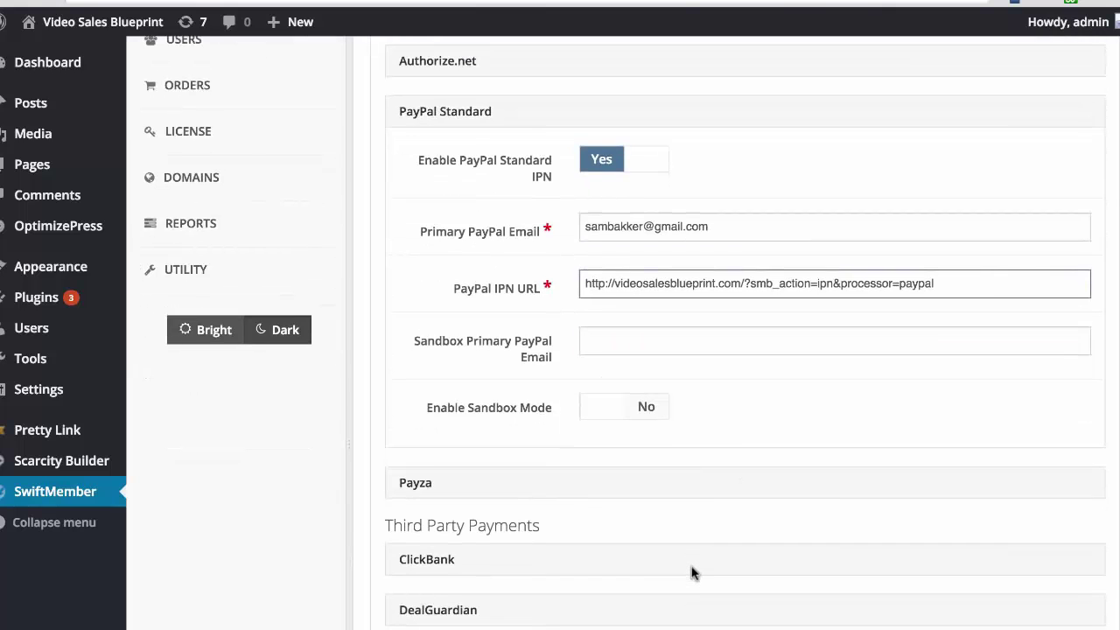
Scroll to the sales page pricing and test the BUY NOW button's PayPal redirect
scroll(691, 573, "down", 5)
scroll(691, 573, "down", 1)
scroll(691, 573, "down", 3)
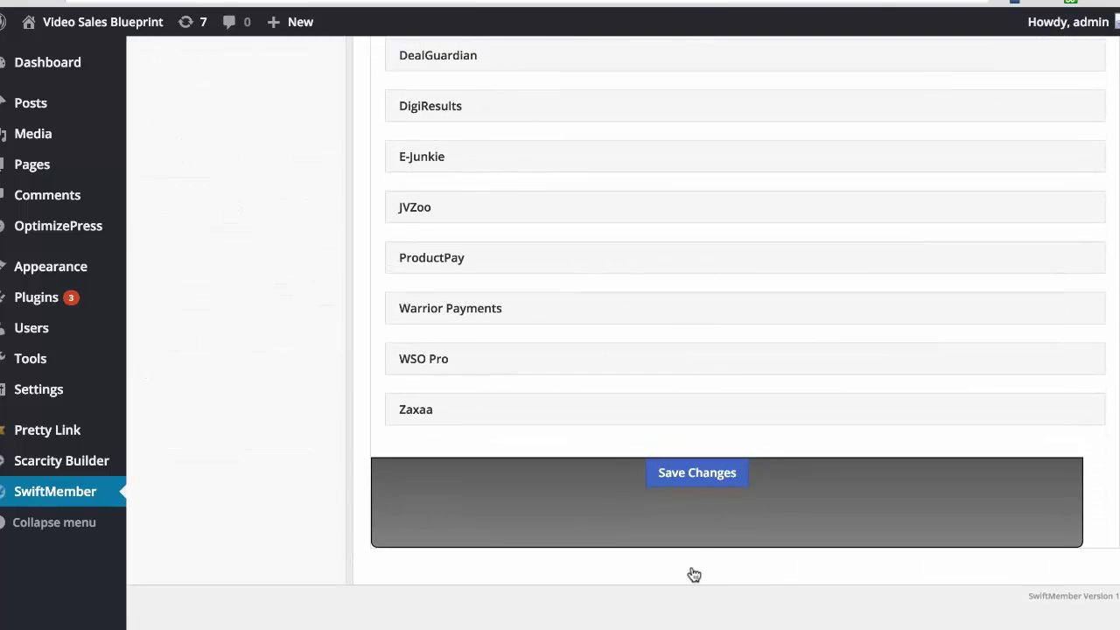
scroll(693, 573, "up", 6)
scroll(691, 573, "up", 10)
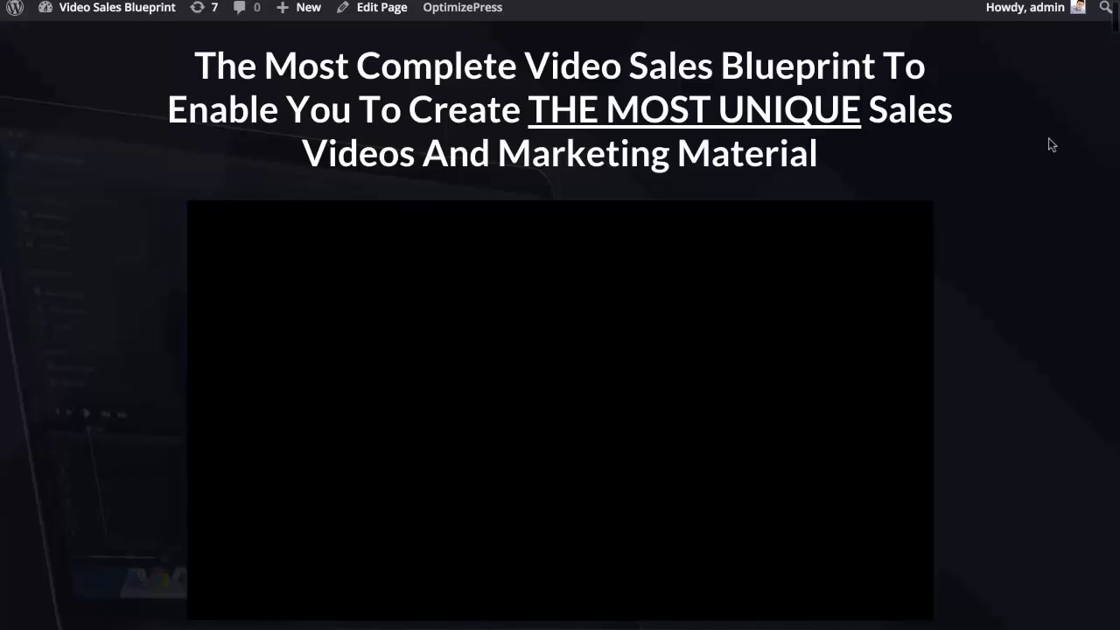
scroll(1050, 144, "down", 3)
scroll(1050, 144, "down", 3)
left_click(602, 448)
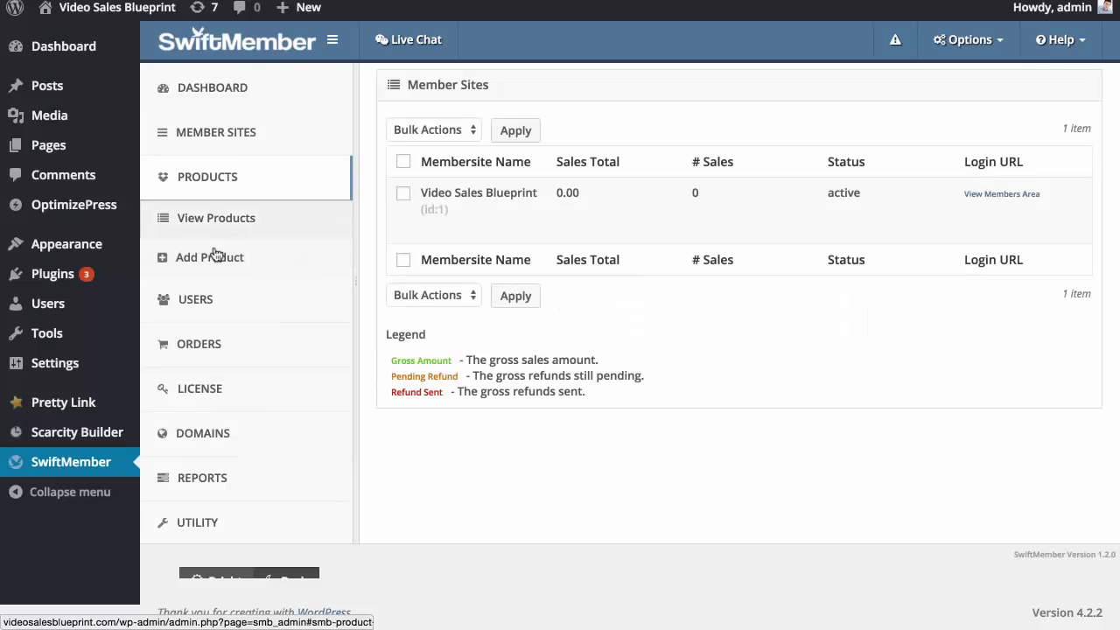
left_click(215, 253)
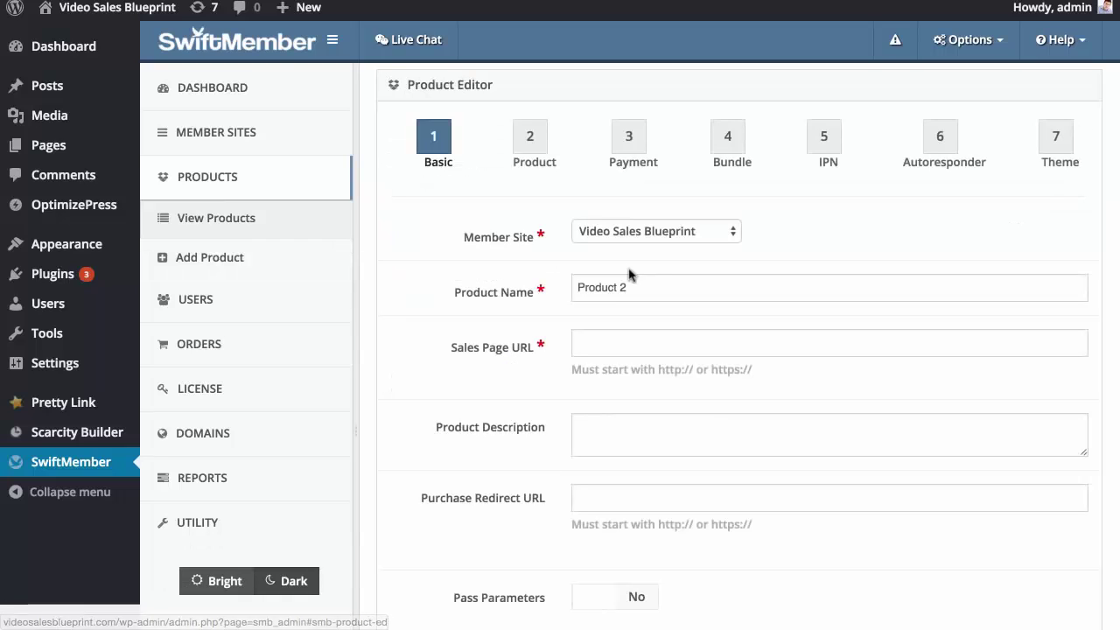
left_click_drag(649, 282, 560, 288)
type("Video Sales Blueprint Unlimited")
left_click(836, 342)
type("http://videosalesblueprint.com/salespage/")
Set the purchase redirect URL to 'htt//videosalesblueriint.com/oto1'
scroll(877, 399, "down", 2)
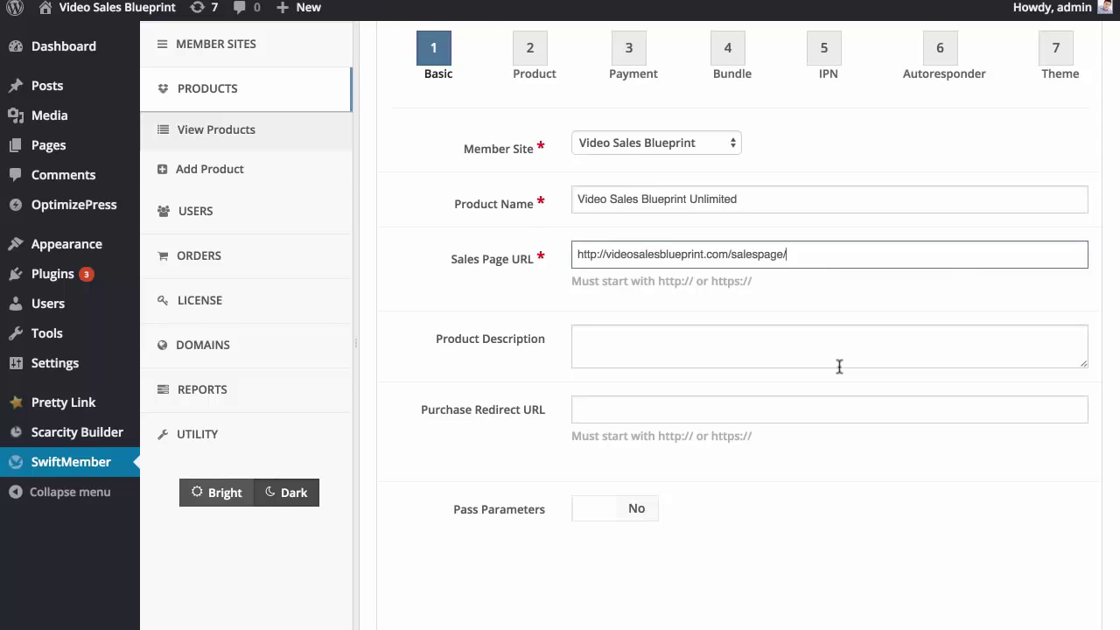
scroll(839, 366, "up", 1)
left_click(750, 441)
type("http://videosalesblueriint.com/oto-")
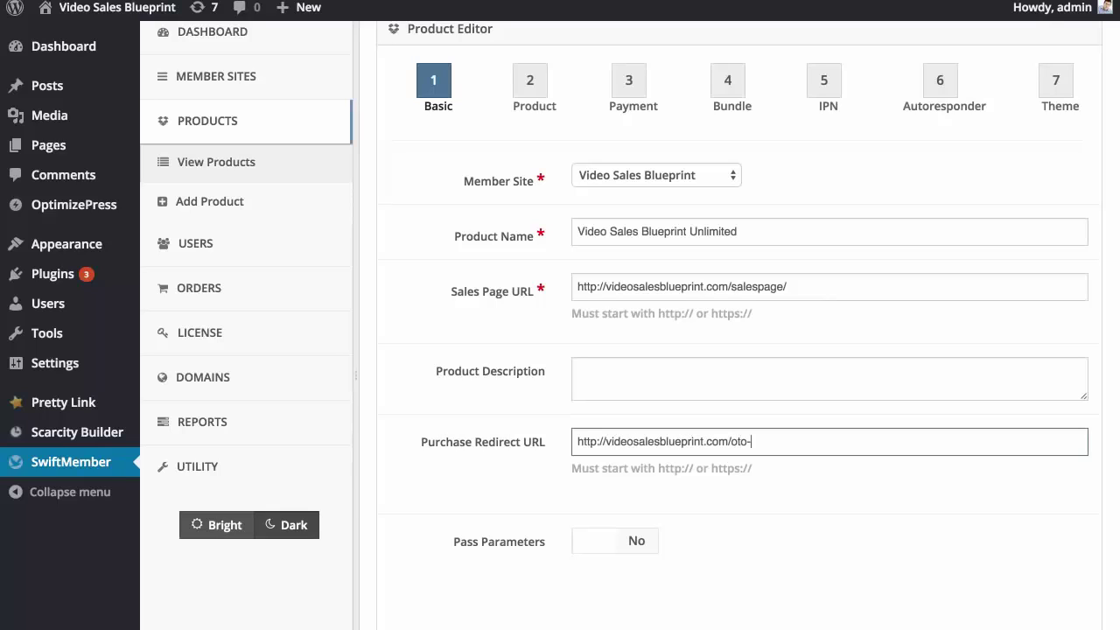
type("1")
left_click(535, 77)
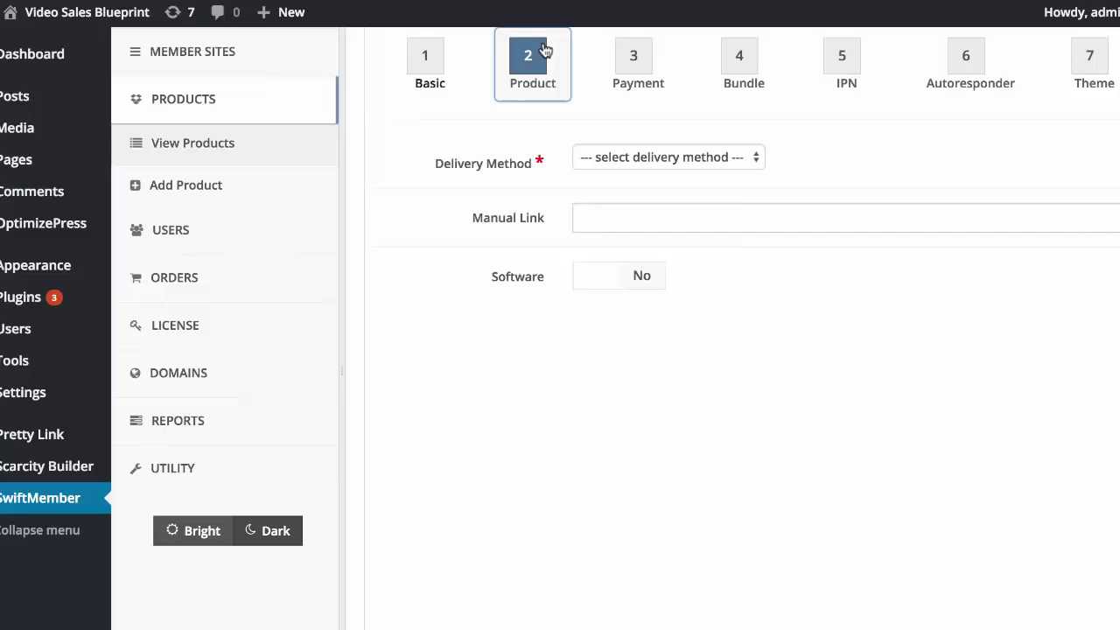
Deliver the product through a WordPress page, with Training Area as the access page
left_click(645, 156)
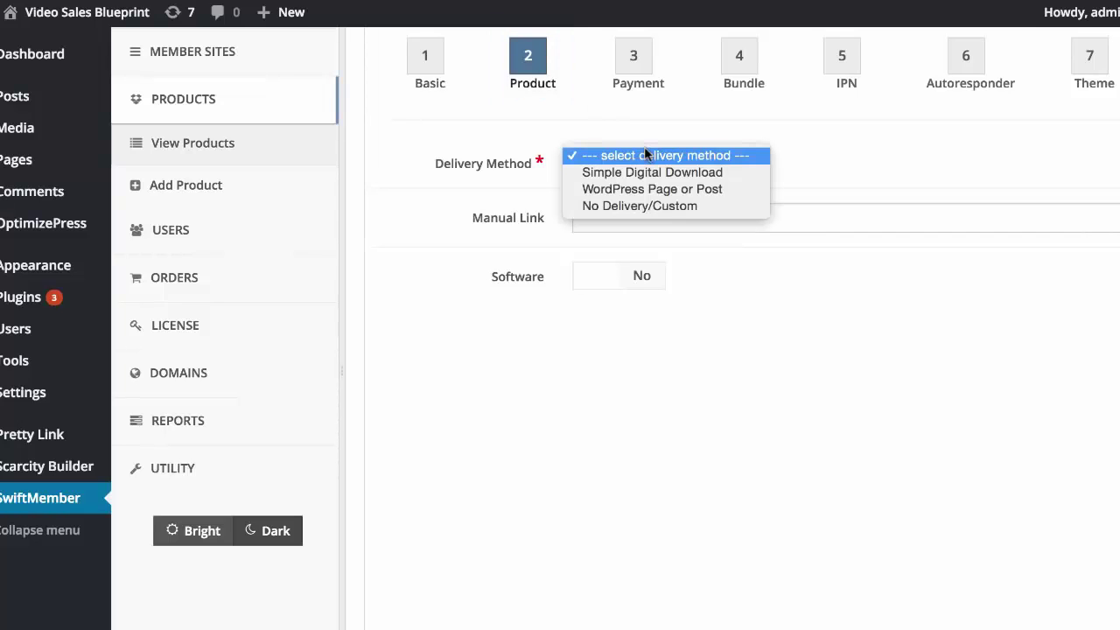
left_click(645, 189)
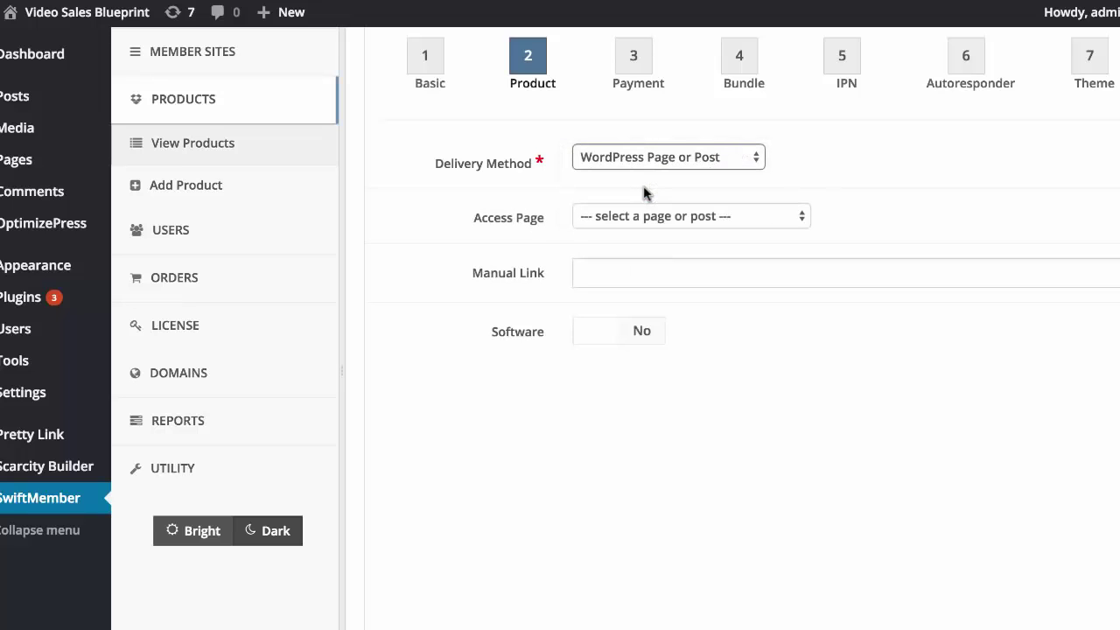
left_click(656, 214)
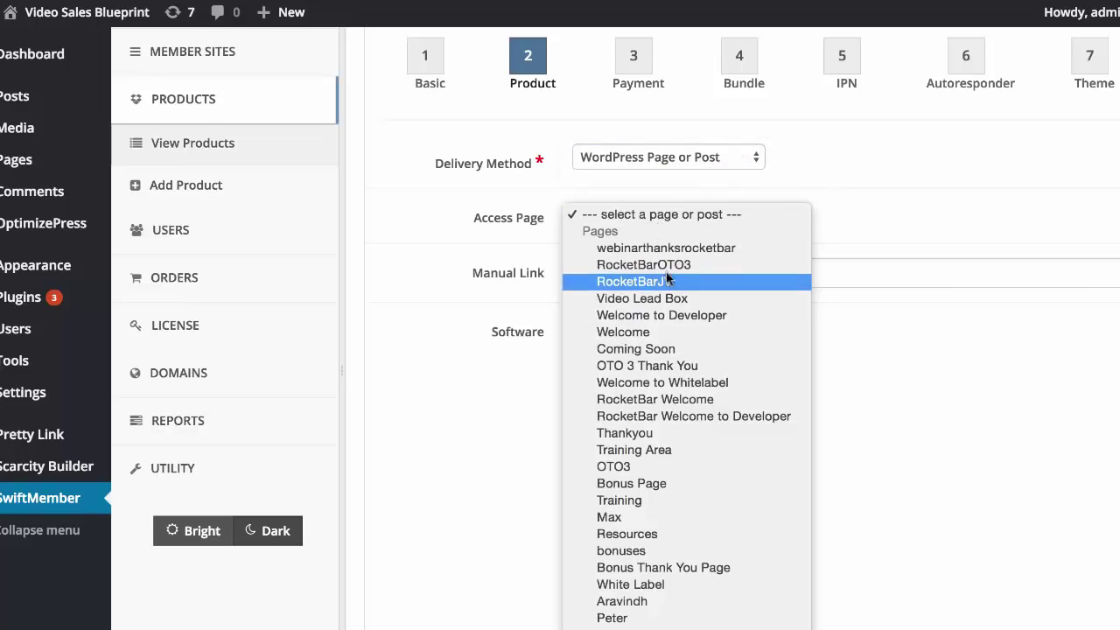
scroll(748, 325, "down", 3)
scroll(709, 328, "down", 2)
scroll(678, 339, "down", 1)
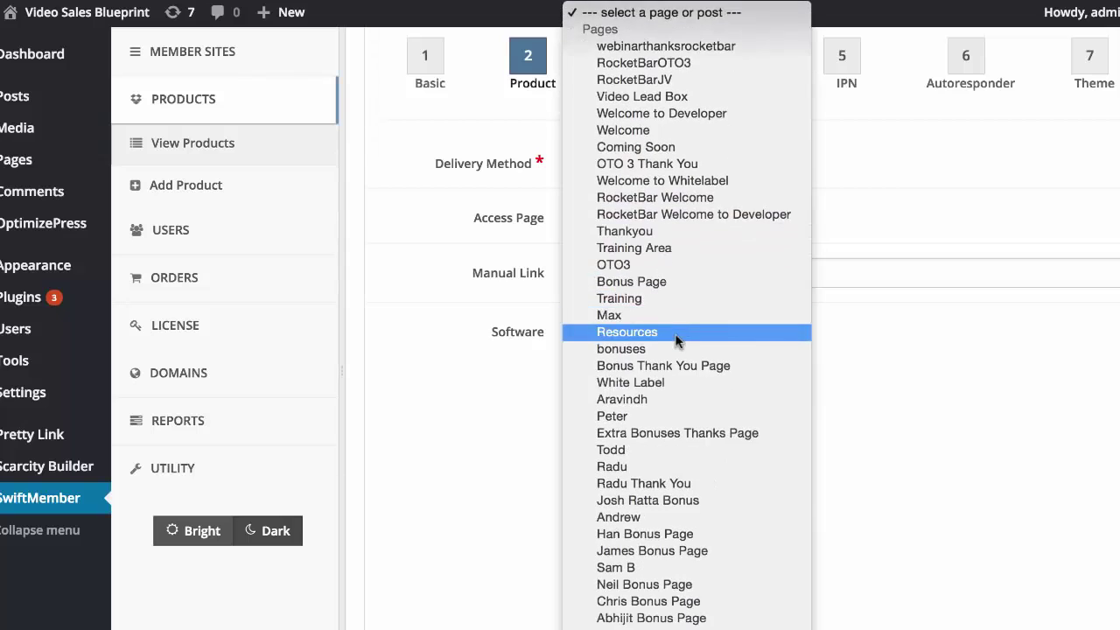
scroll(678, 339, "down", 2)
scroll(678, 340, "down", 2)
scroll(678, 339, "down", 2)
scroll(678, 339, "down", 3)
scroll(678, 339, "down", 2)
scroll(678, 340, "up", 1)
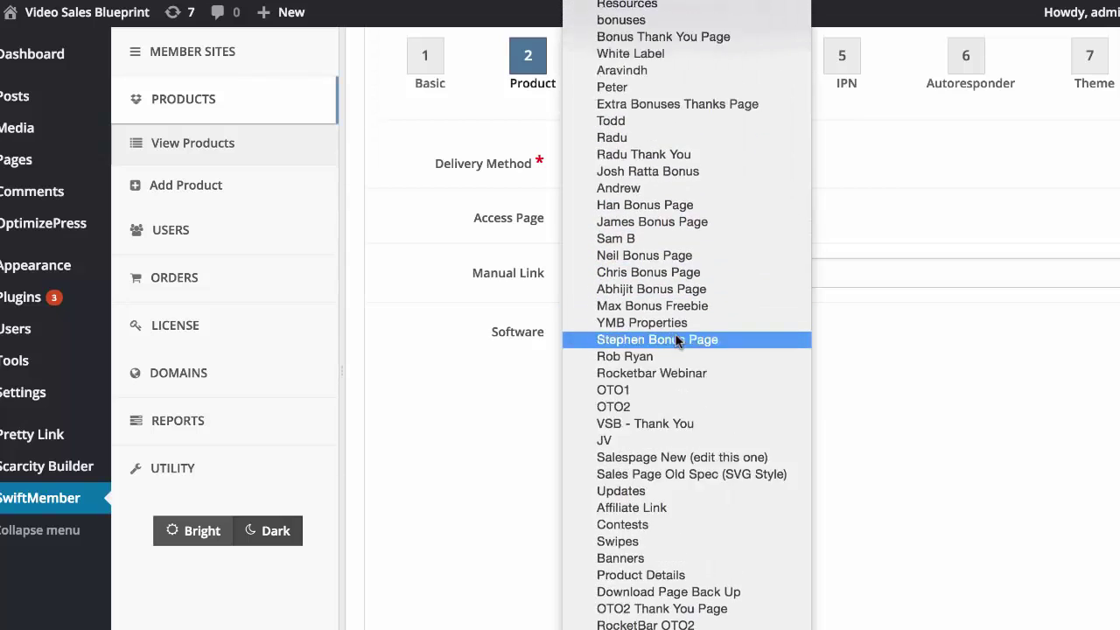
scroll(678, 339, "up", 1)
scroll(678, 339, "up", 3)
scroll(678, 339, "up", 4)
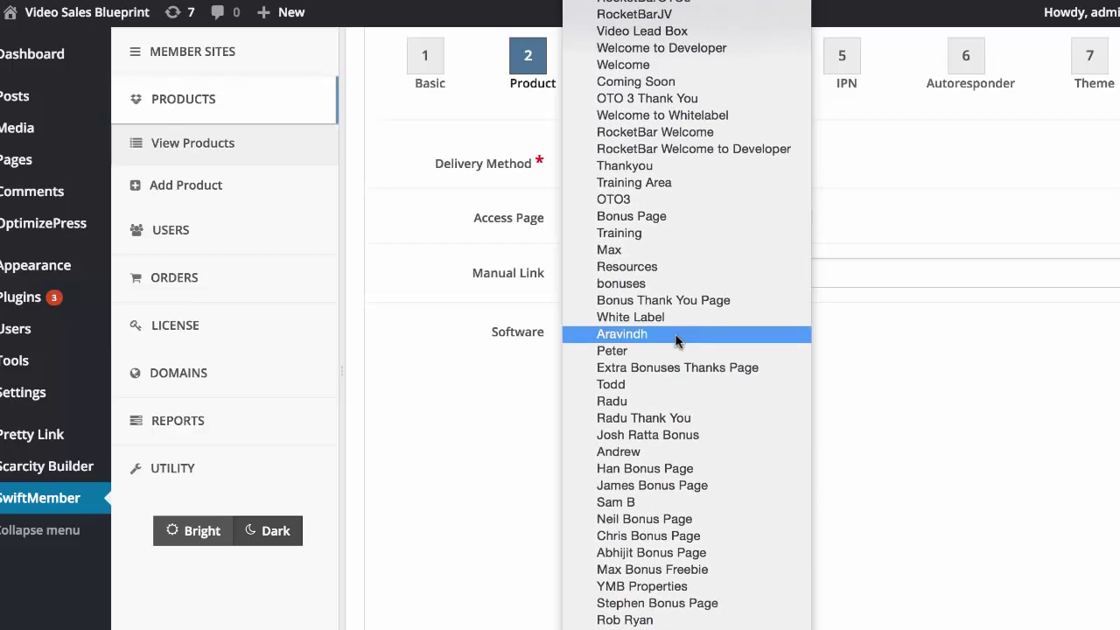
key("Escape")
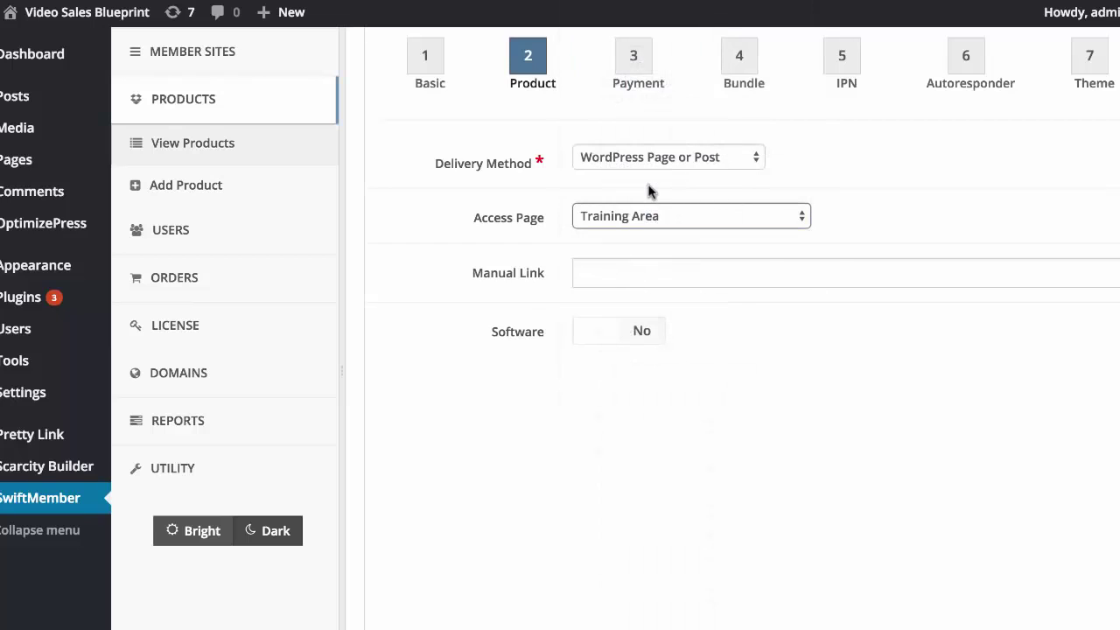
left_click(655, 265)
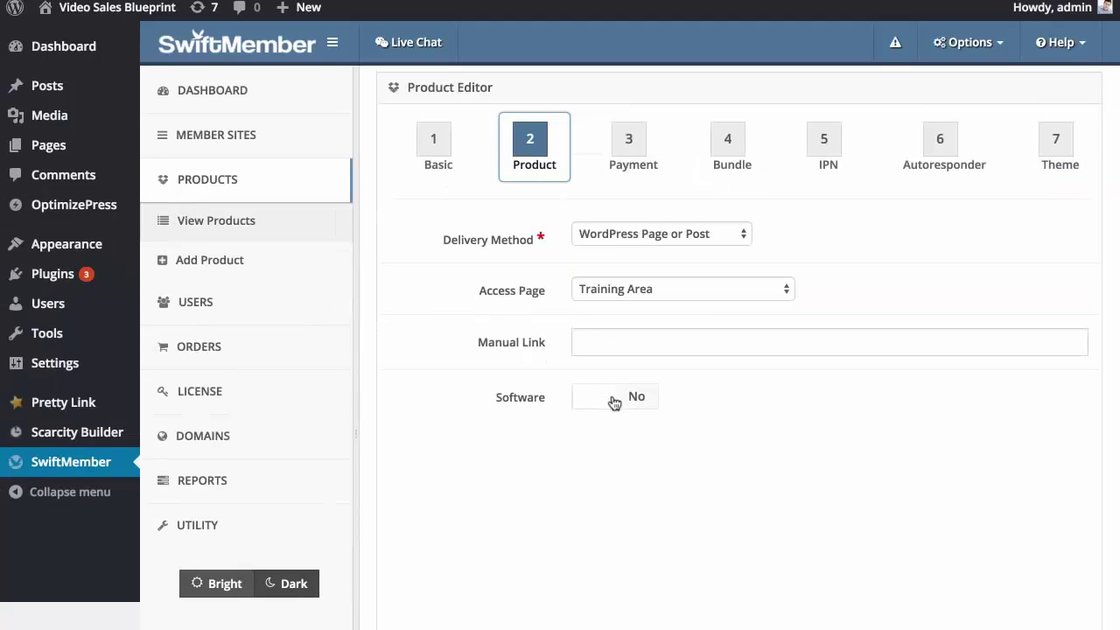
Turn on the software license option and scroll down the product settings
left_click(614, 401)
scroll(717, 433, "down", 2)
scroll(718, 434, "down", 3)
scroll(718, 432, "down", 1)
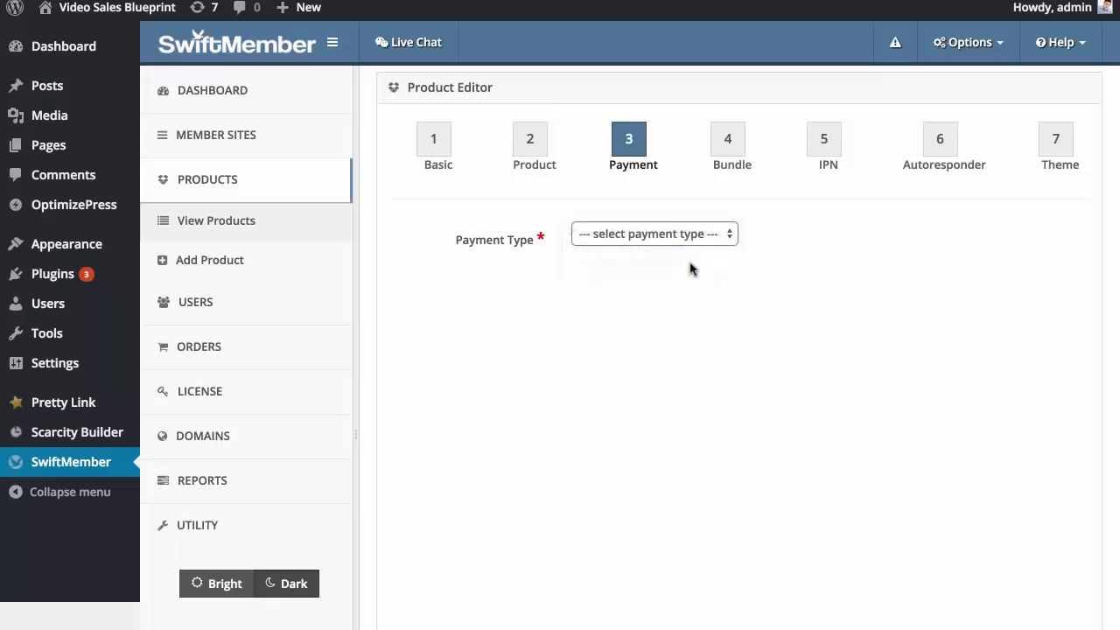
Set a $17 every-1-month subscription rebilling 999 times, bundled with Paypal Video Sales Blueprint
key("Tab")
type("17")
key("Tab")
type("1")
left_click(914, 290)
left_click(921, 318)
left_click_drag(624, 342, 539, 348)
type("999")
left_click(707, 408)
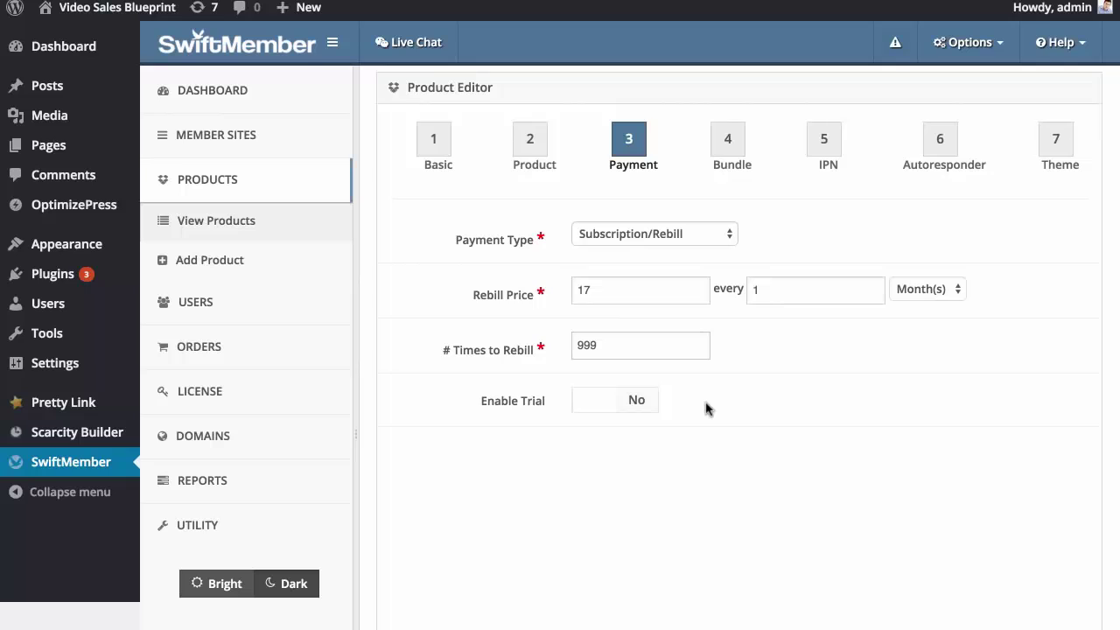
left_click(727, 144)
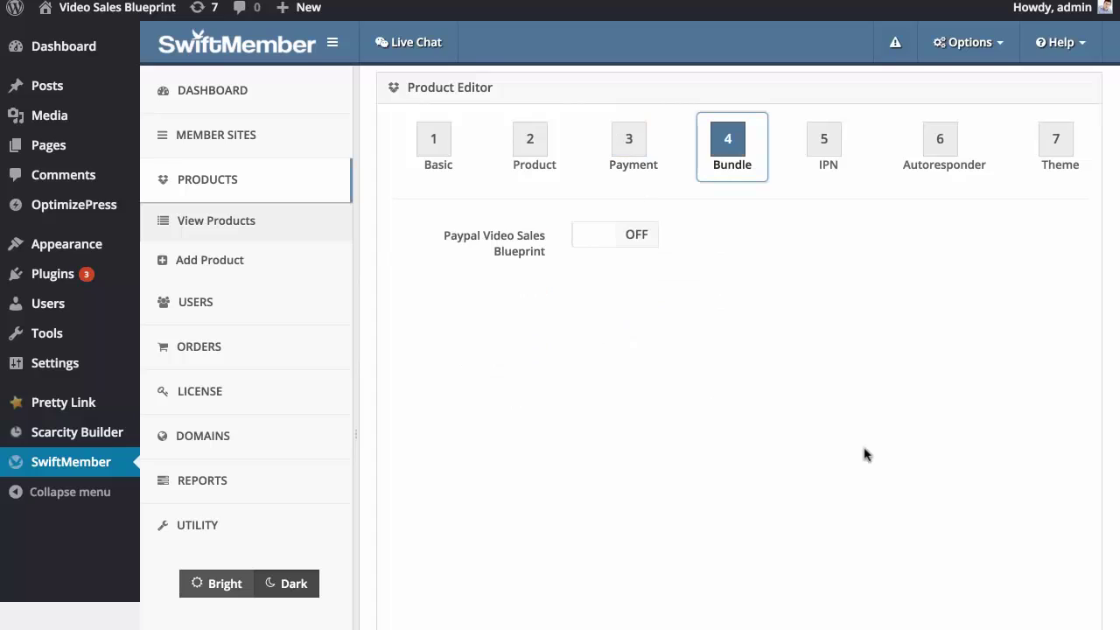
left_click(617, 251)
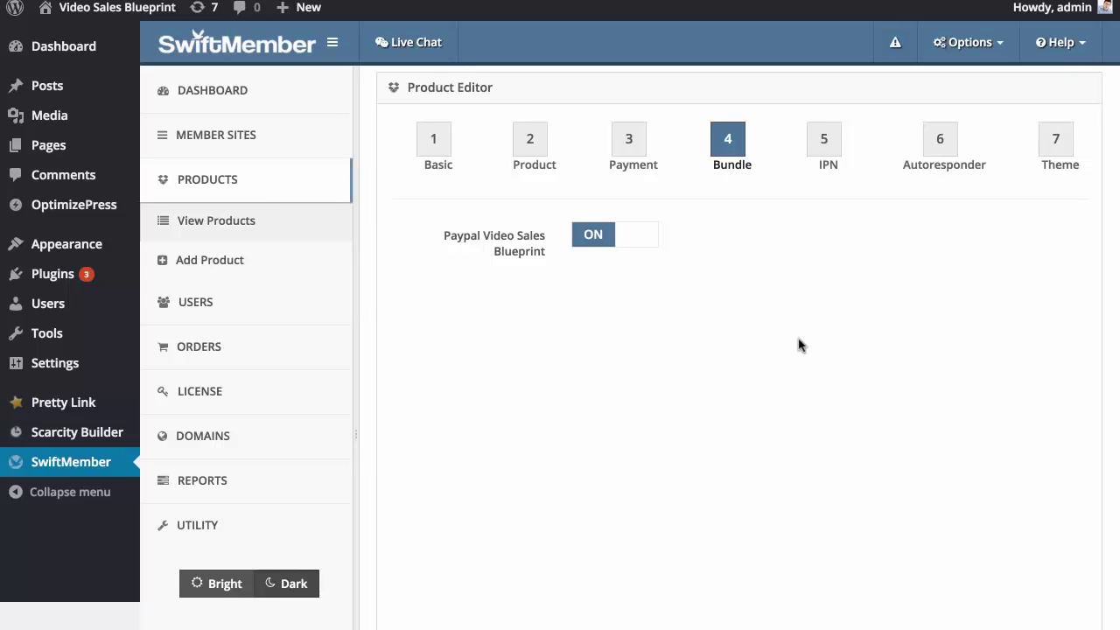
In the Theme step, insert the VSB-Logo image from the Media Library as product image
left_click(1055, 138)
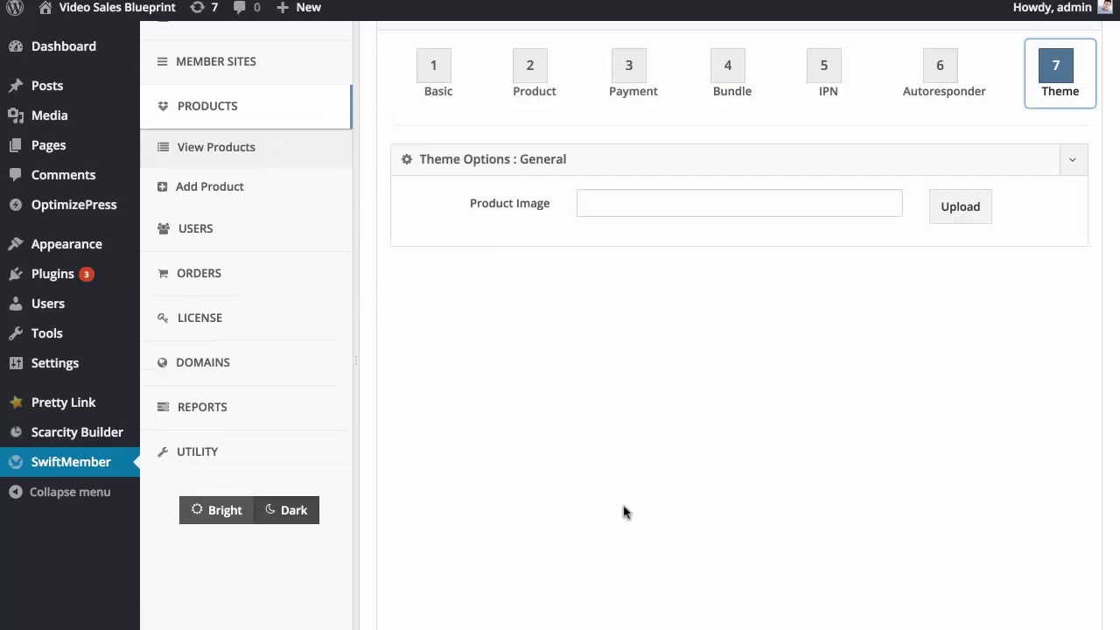
left_click(965, 225)
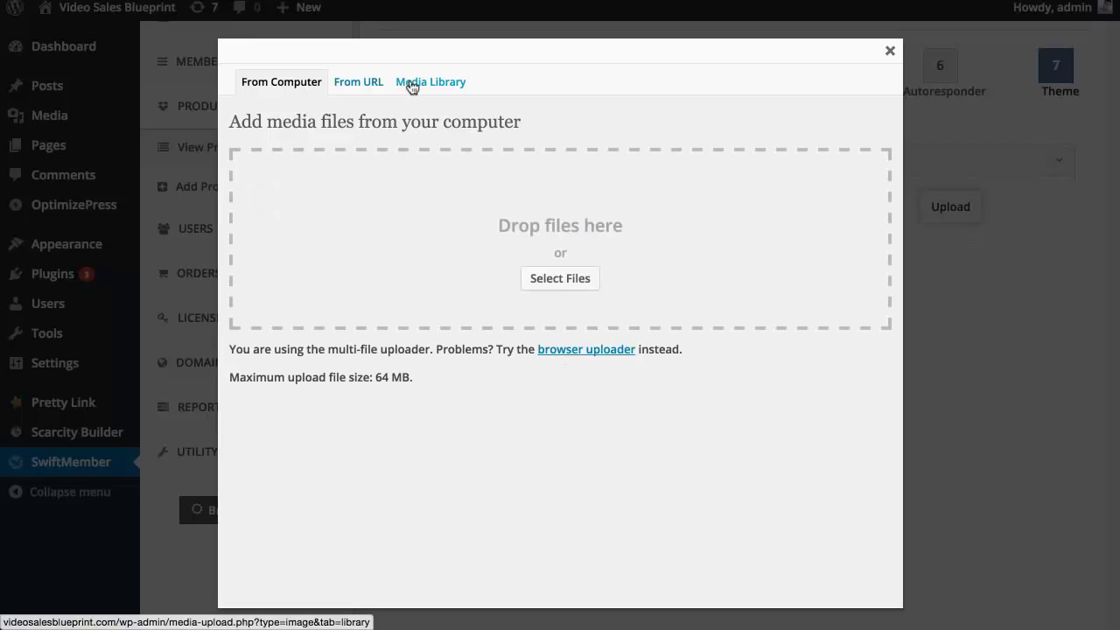
left_click(411, 82)
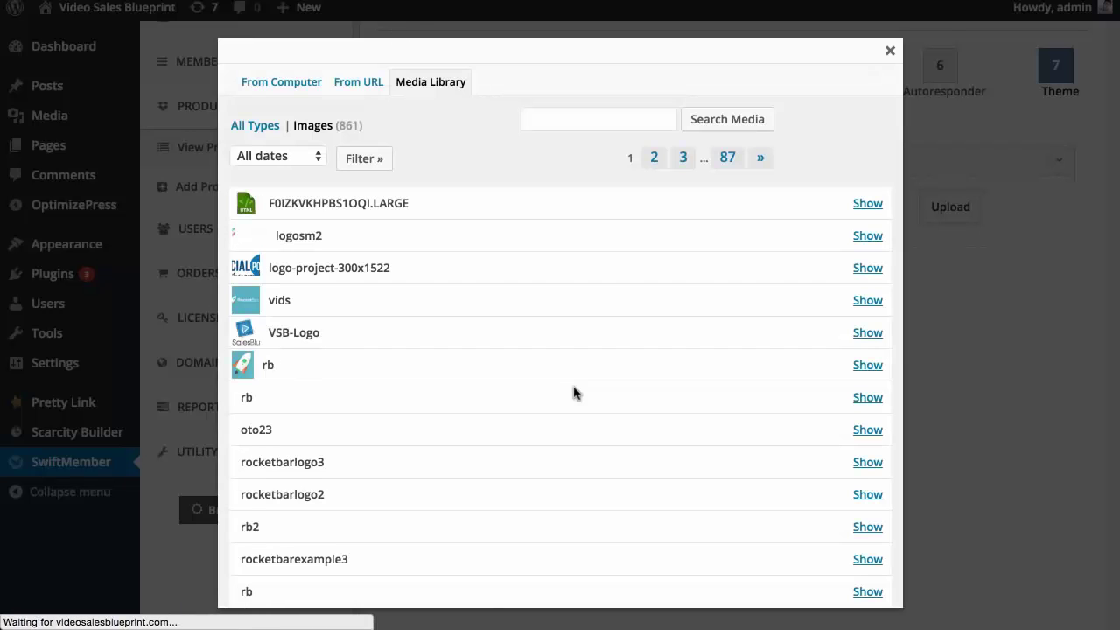
scroll(600, 382, "down", 1)
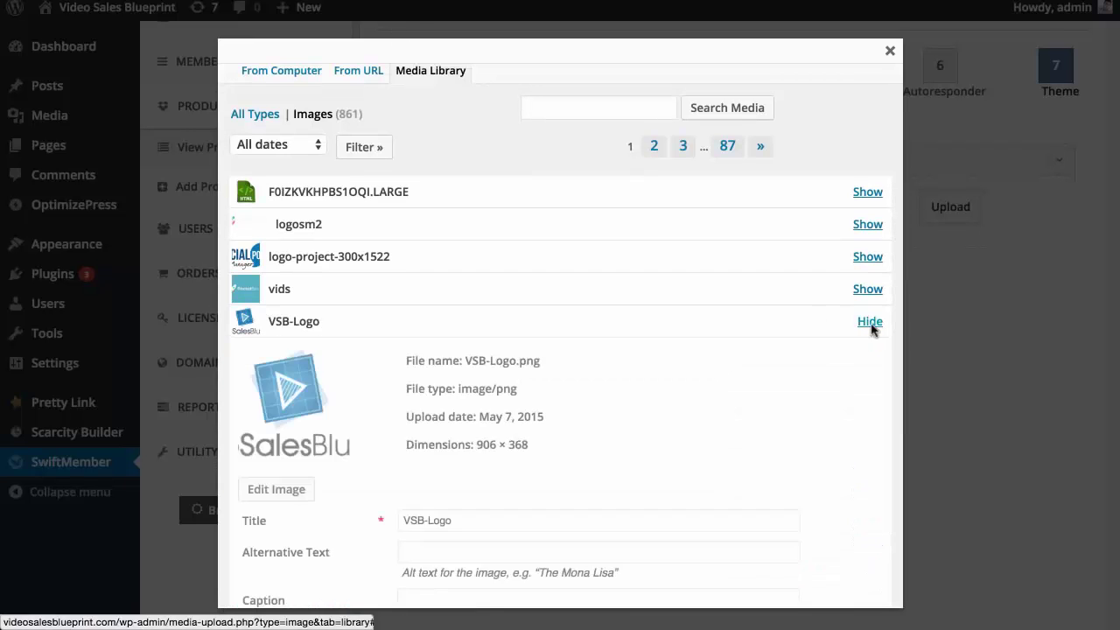
scroll(863, 324, "down", 5)
right_click(453, 592)
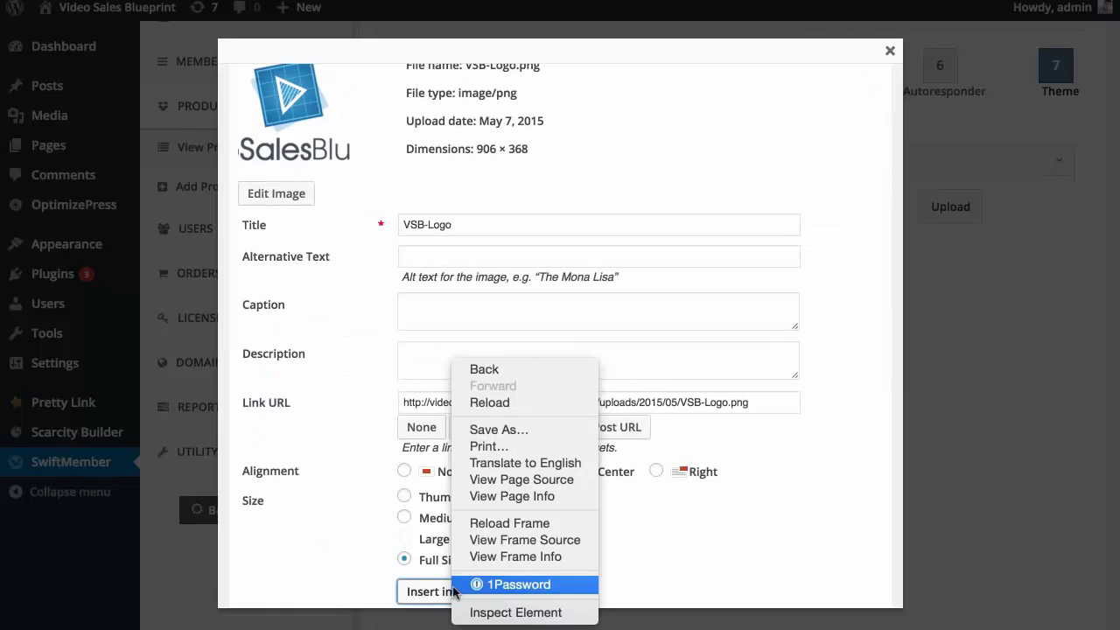
left_click(446, 593)
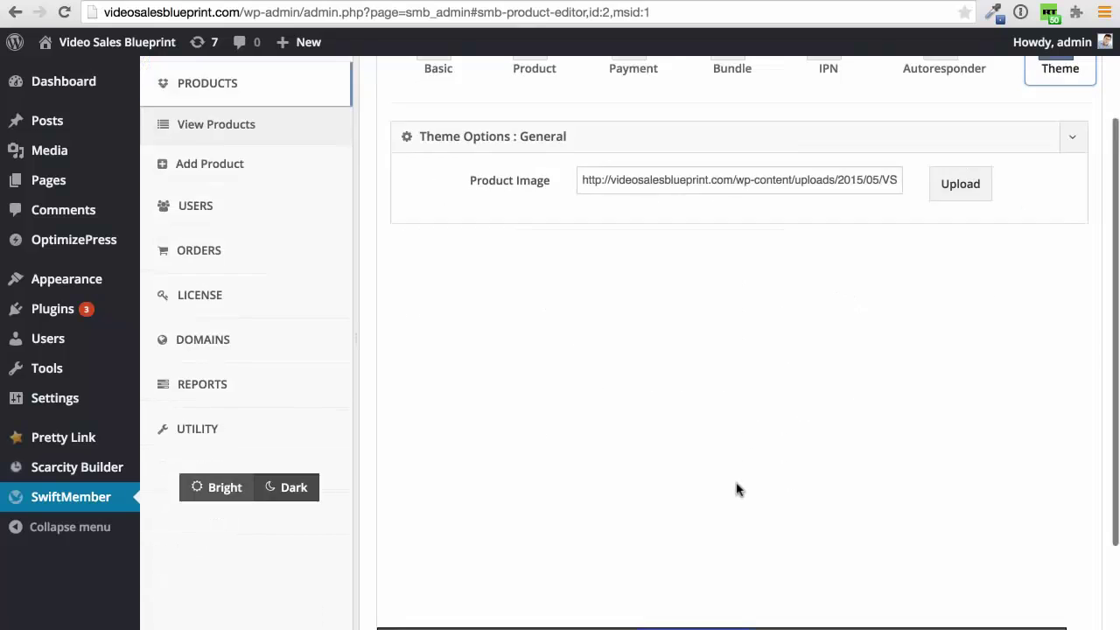
scroll(739, 490, "down", 2)
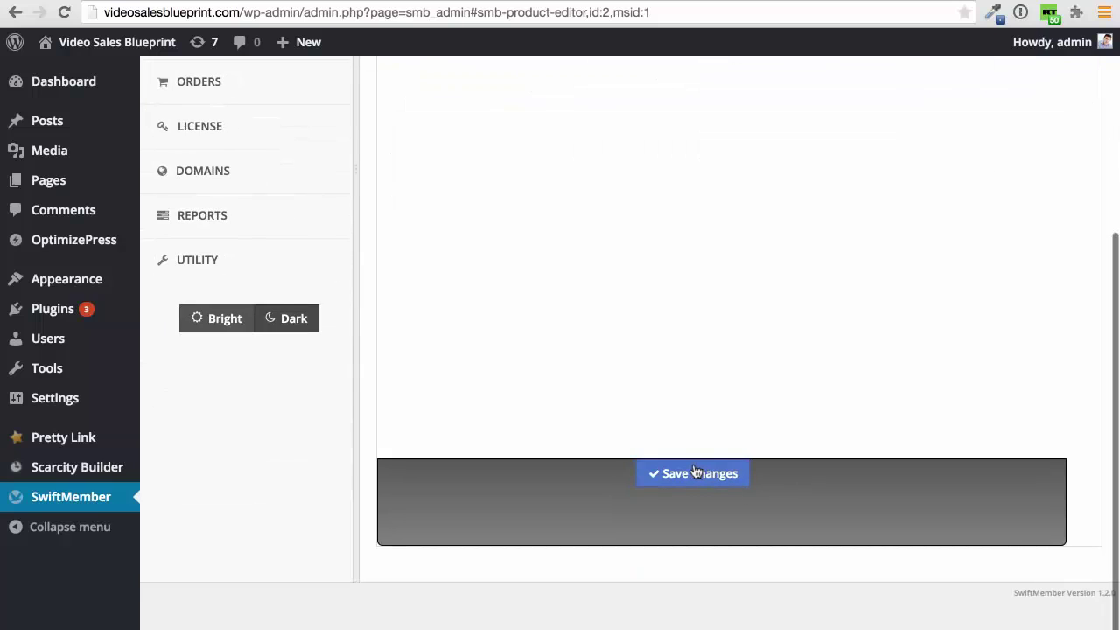
Save the product and select the PayPal Standard Direct Payment URL for the Unlimited product
left_click(695, 473)
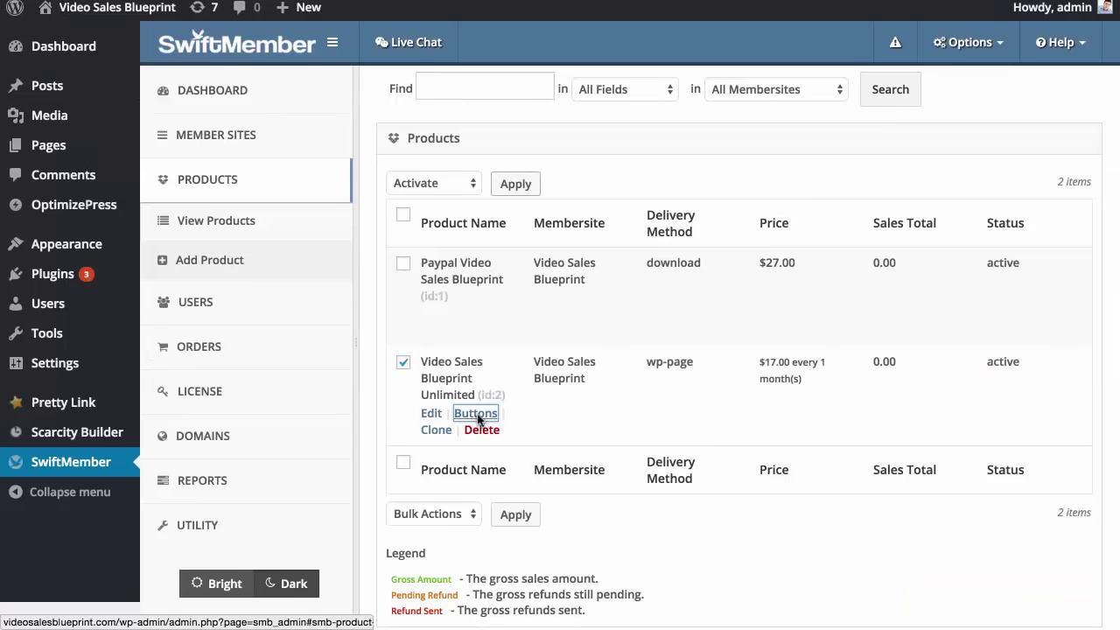
left_click(727, 487)
left_click(442, 140)
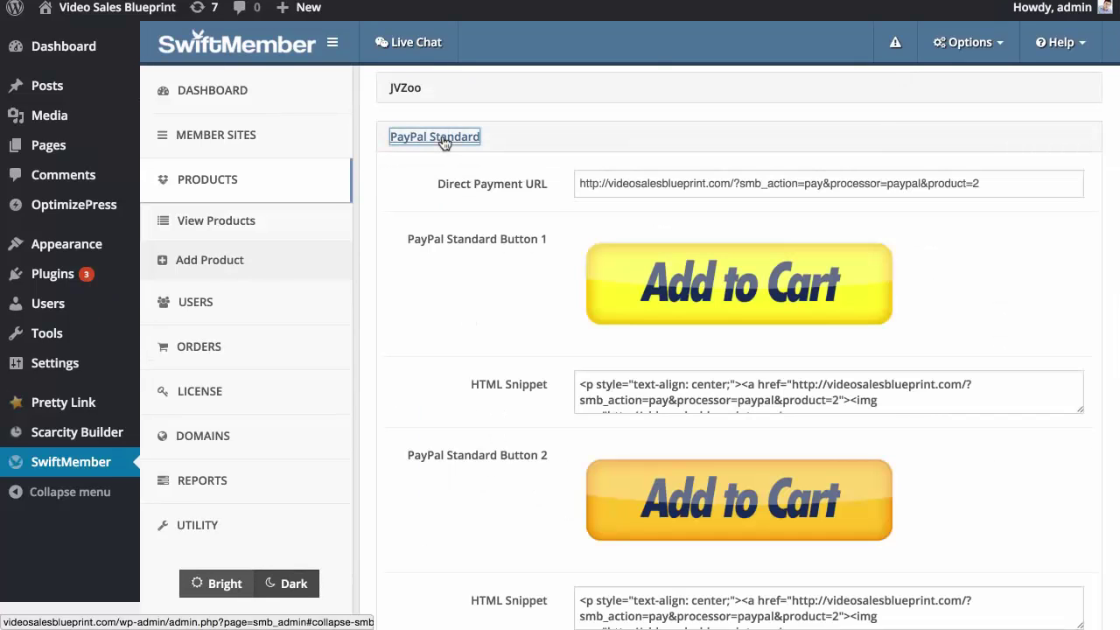
scroll(456, 221, "down", 3)
scroll(455, 223, "up", 2)
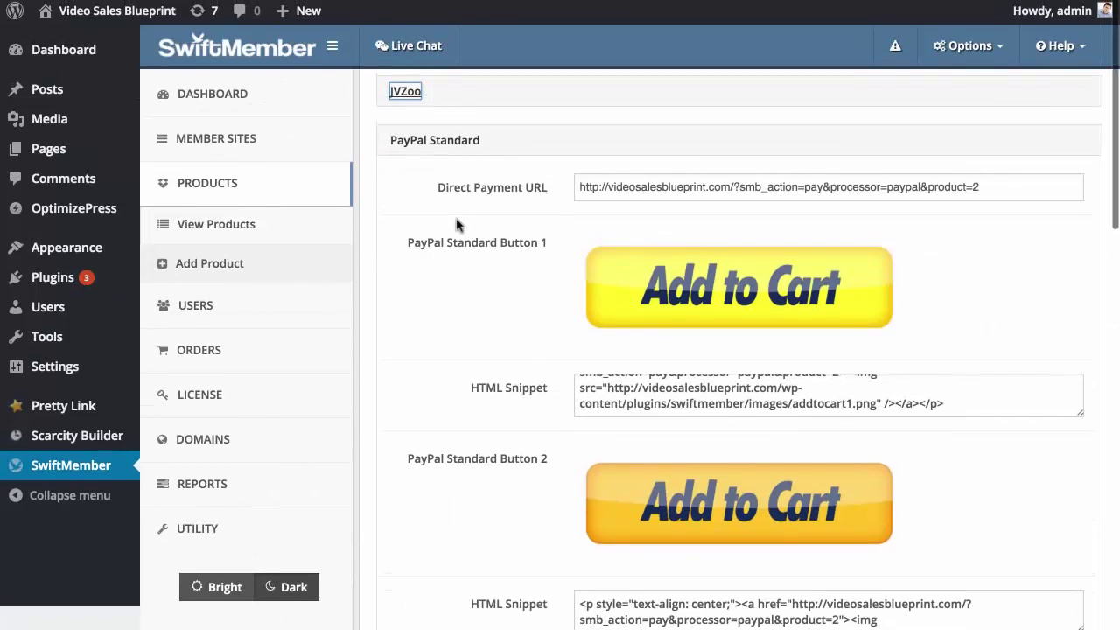
scroll(456, 225, "down", 2)
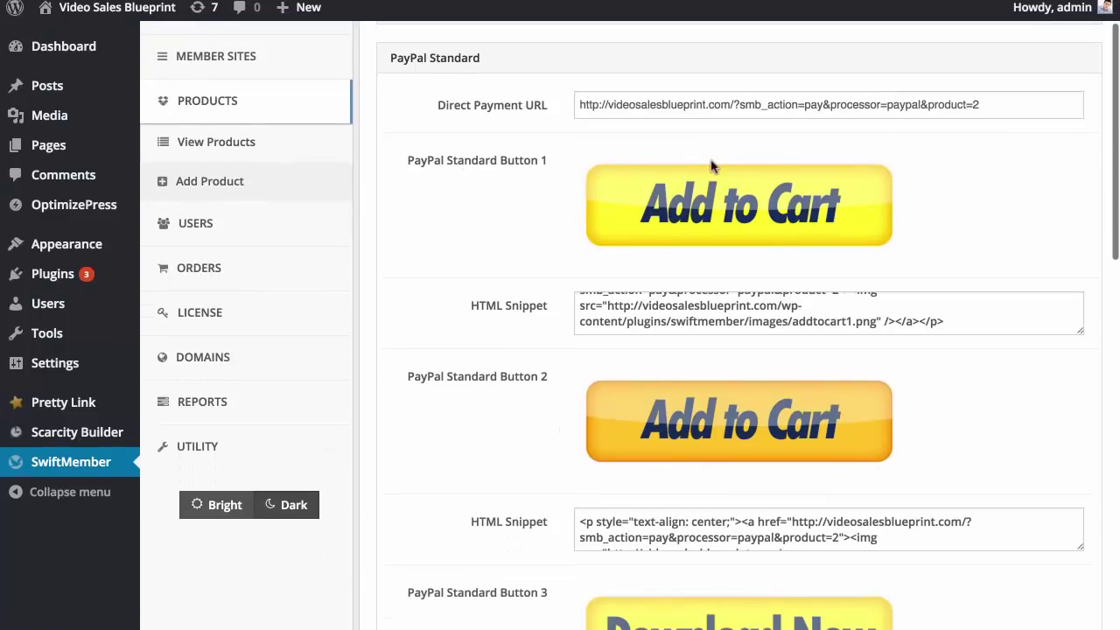
left_click(720, 106)
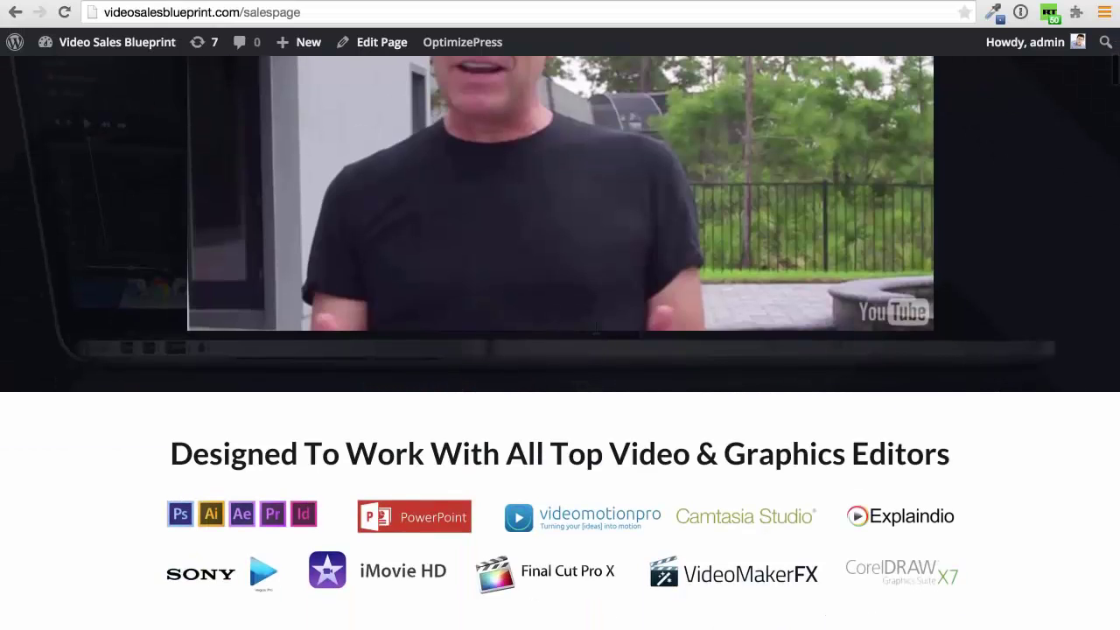
scroll(595, 332, "down", 5)
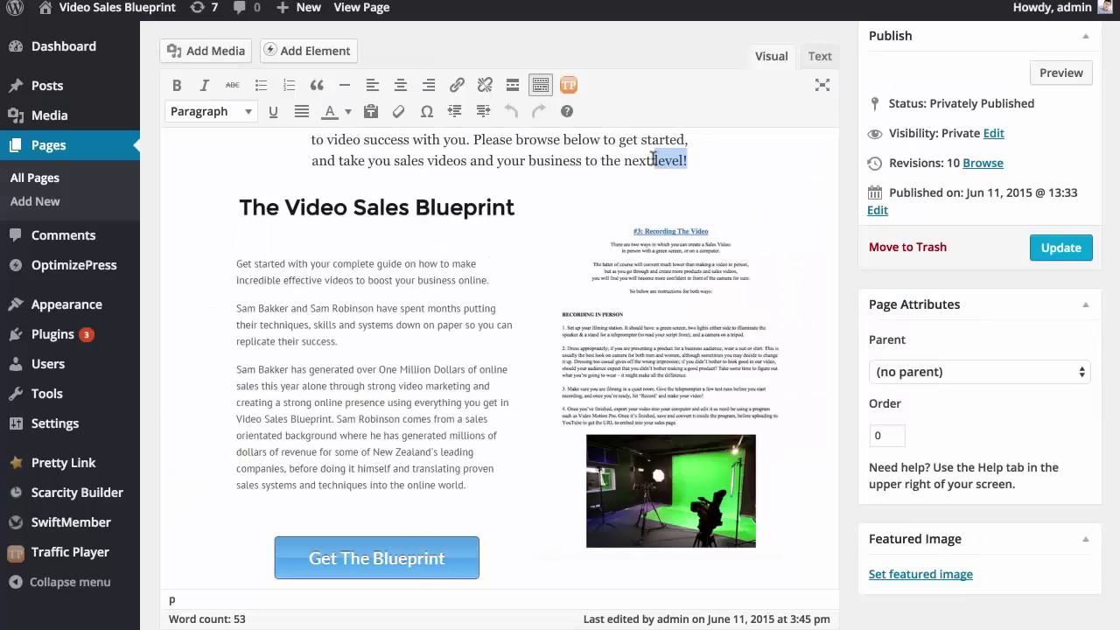
Make the welcome page's last line end with 'next level.' and update the page
key("BackSpace")
type("el")
scroll(498, 350, "up", 1)
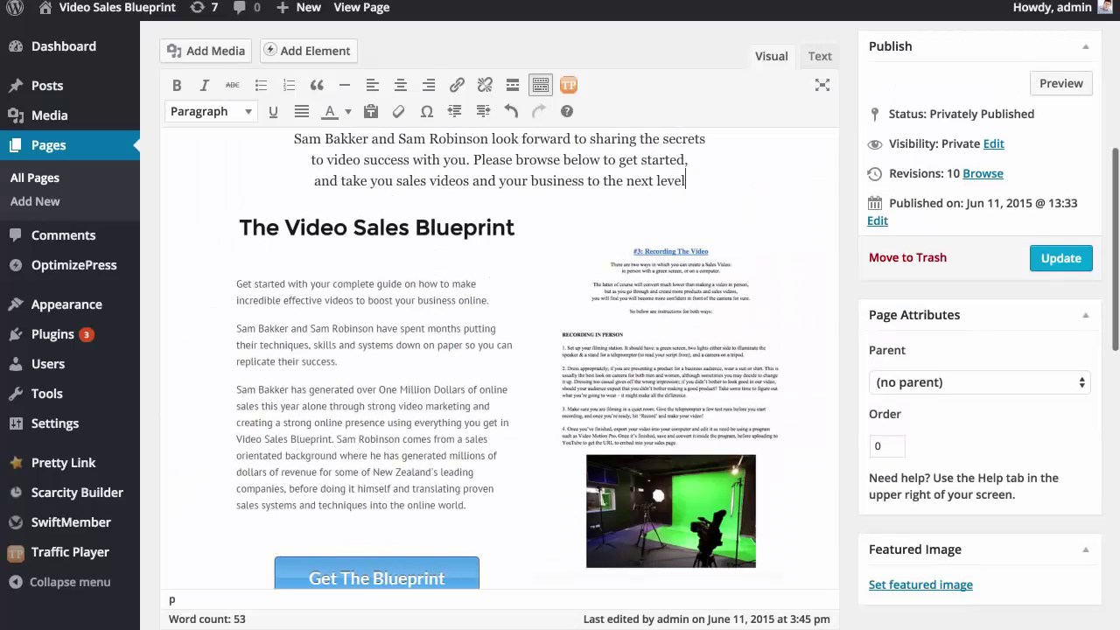
type(".")
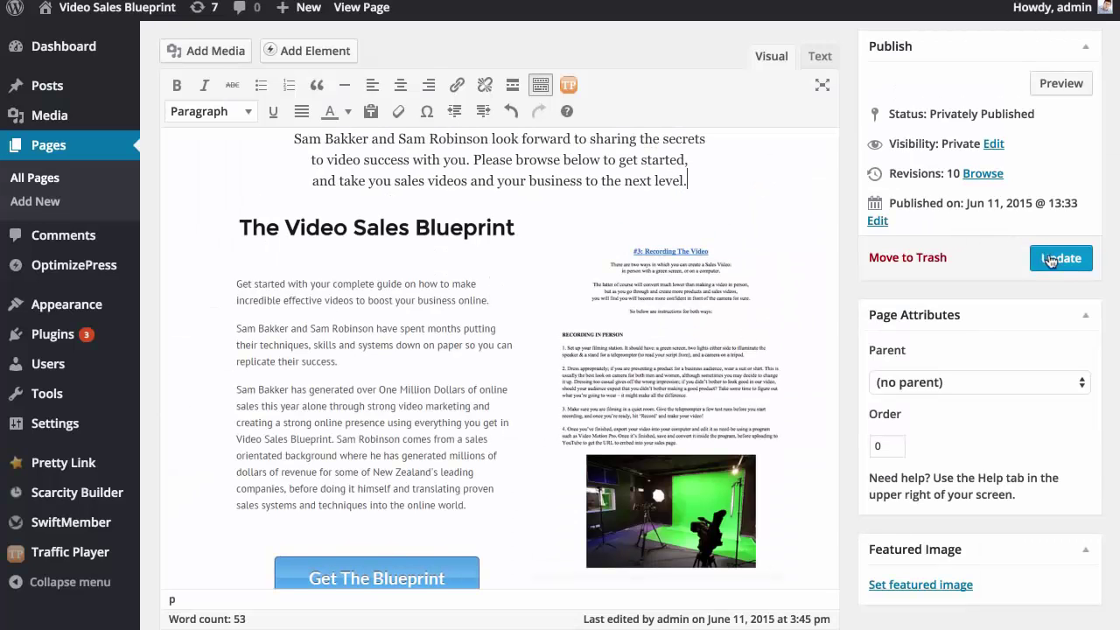
left_click(1050, 256)
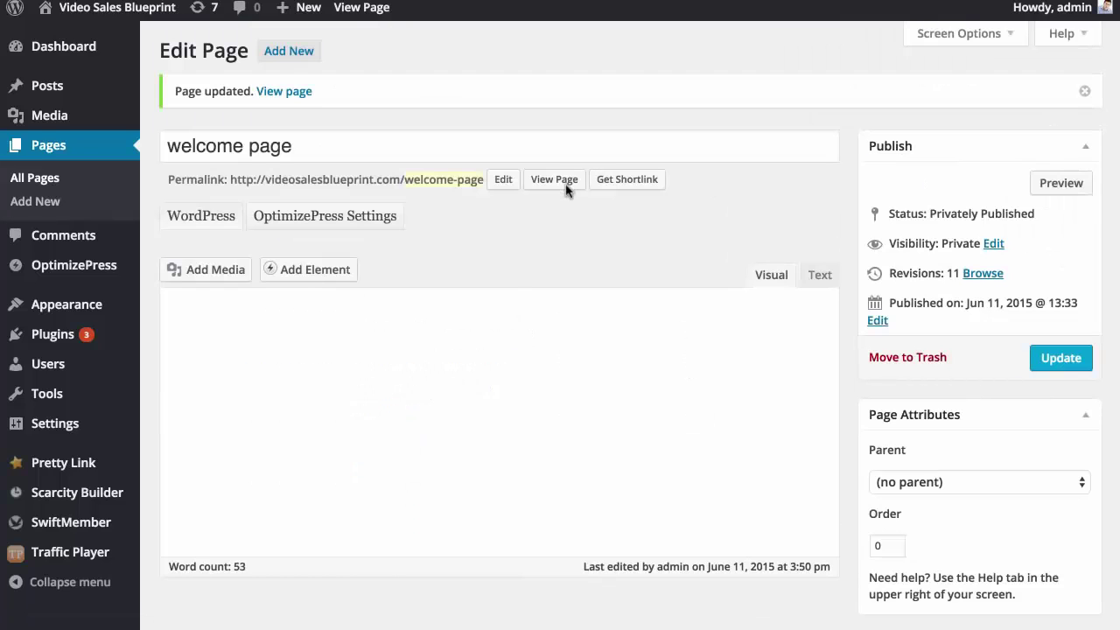
left_click(565, 185)
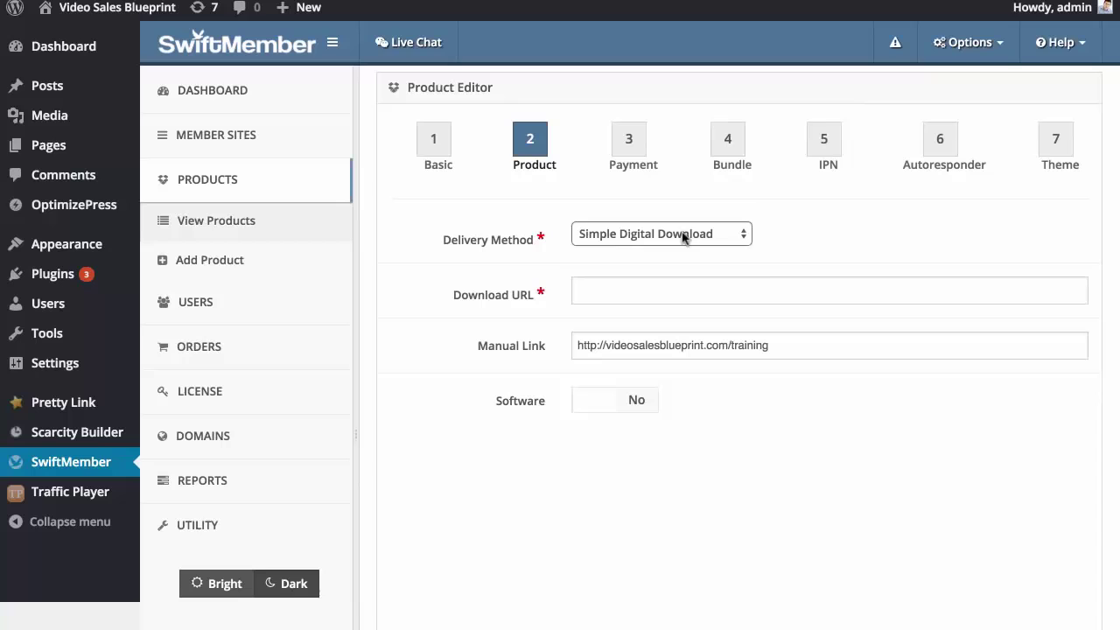
Deliver the product through the WordPress 'welcome page' as access page and save changes
left_click(633, 233)
left_click(665, 251)
left_click(739, 290)
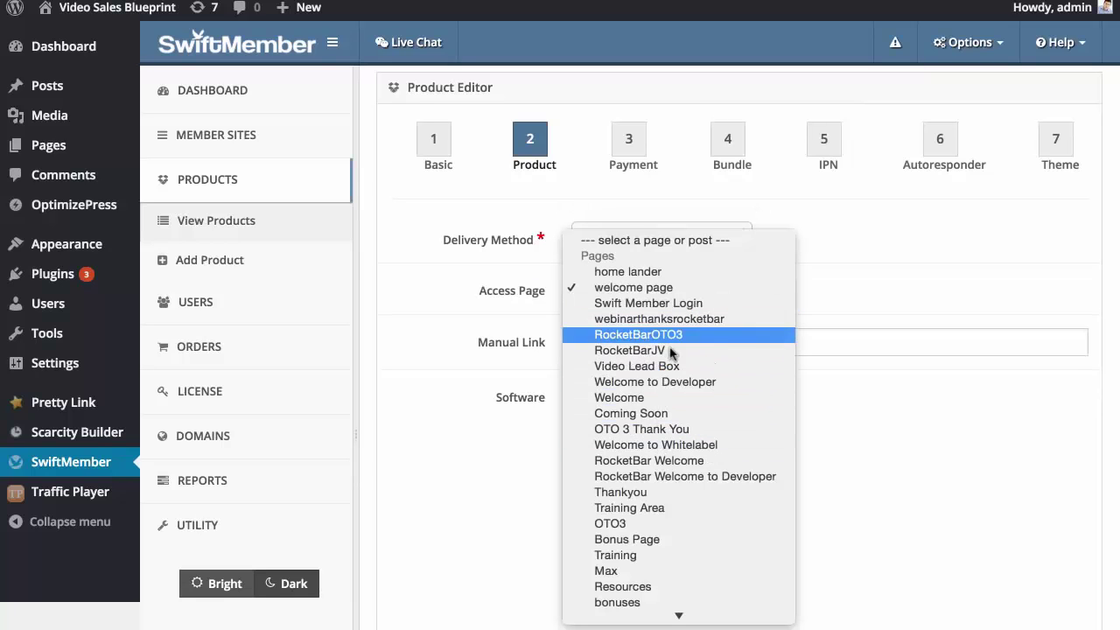
left_click(647, 286)
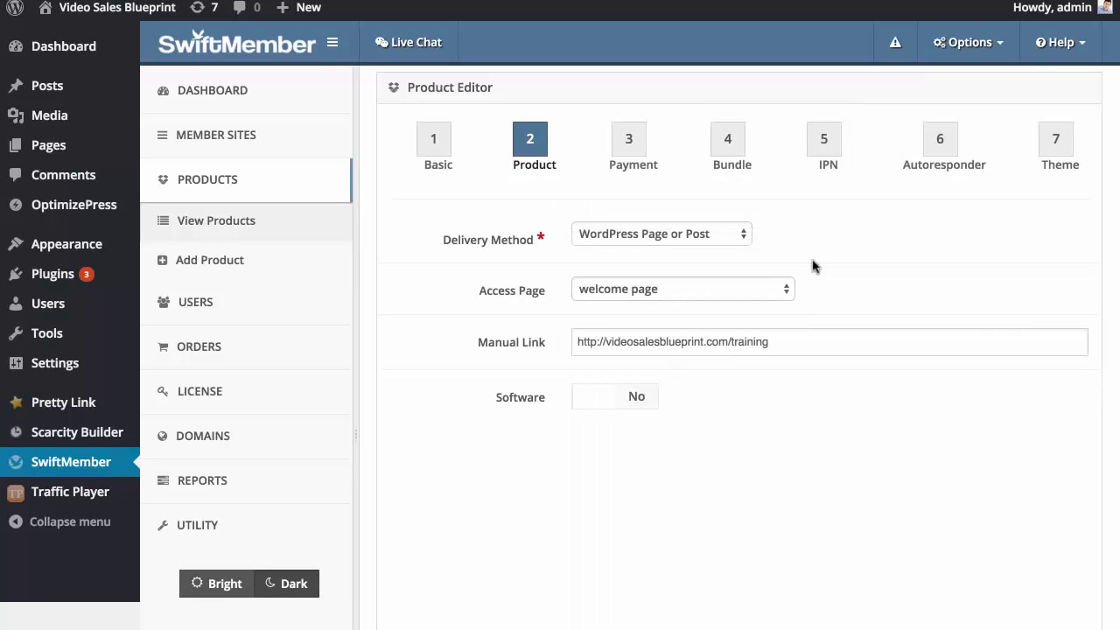
scroll(813, 265, "down", 5)
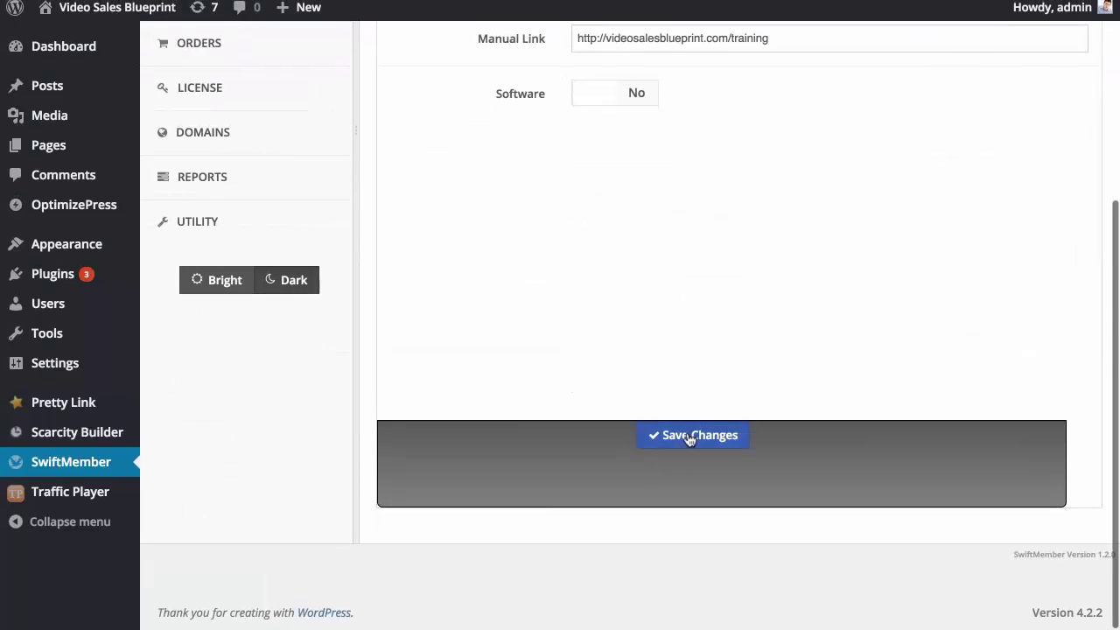
left_click(662, 436)
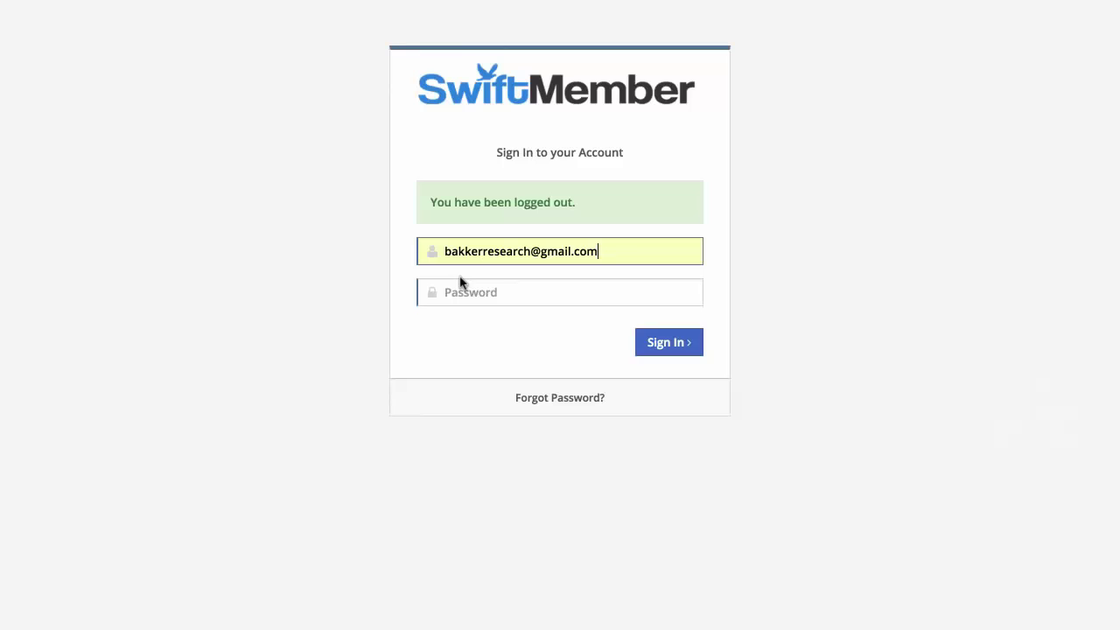
left_click(460, 293)
Sign in to the member area with the member's password and decline 1Password's save offer
type("*******")
left_click(639, 341)
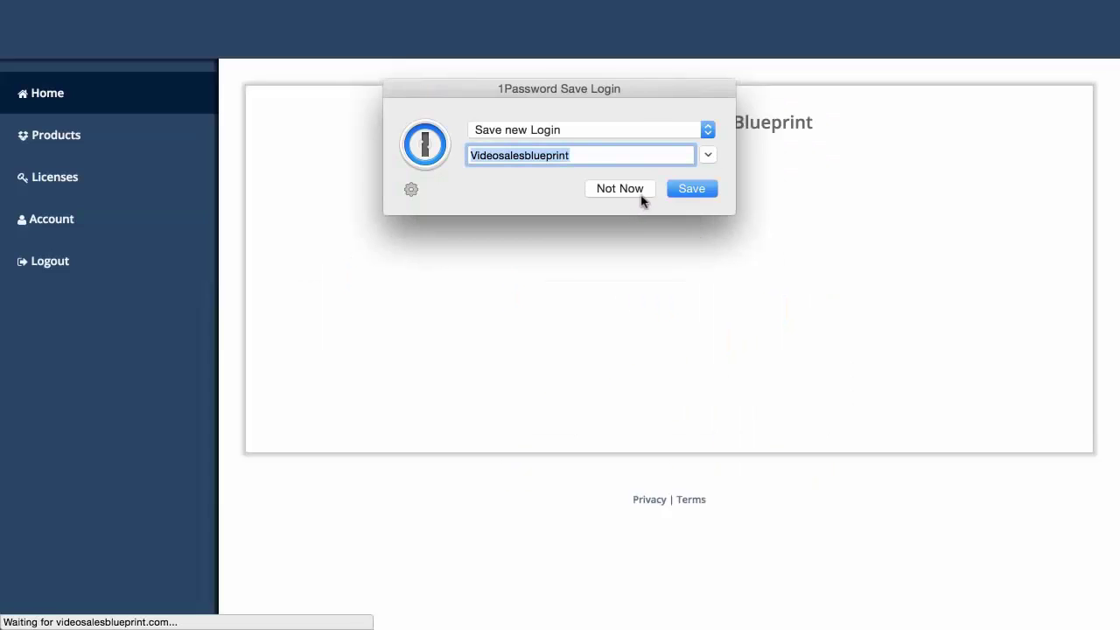
left_click(640, 196)
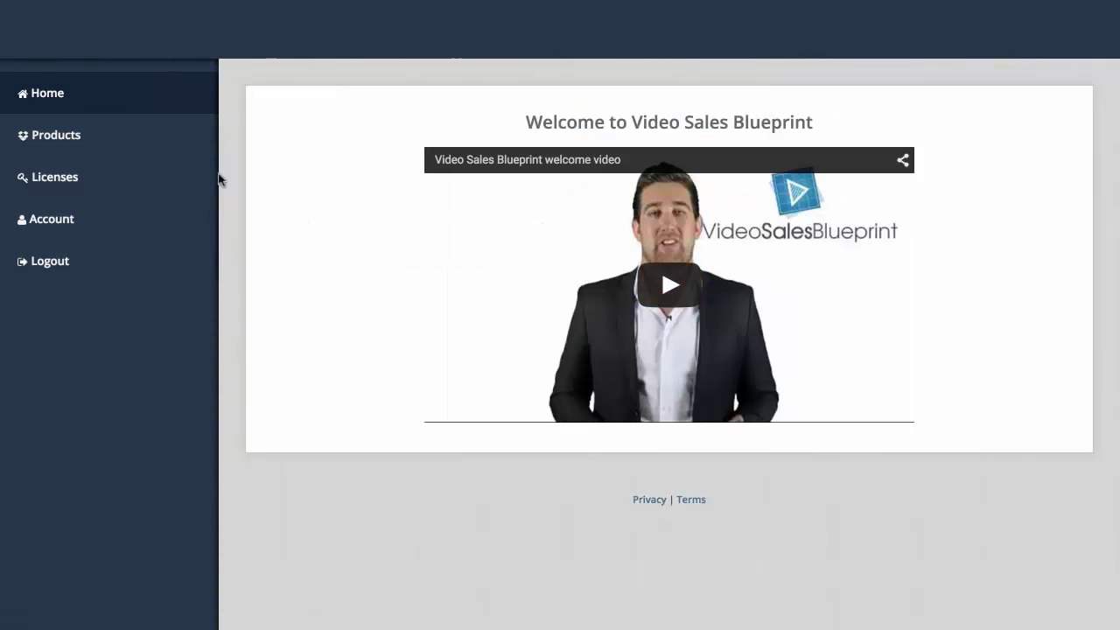
Open Products > View All Products and scroll down through the Video Sales Blueprint content
left_click(110, 147)
left_click(107, 174)
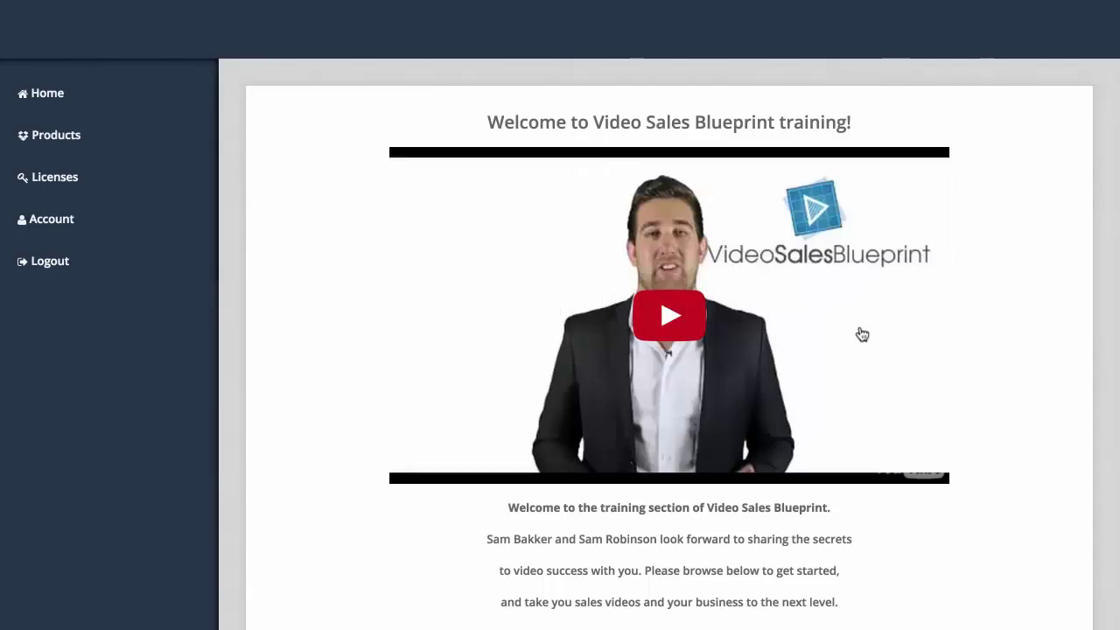
scroll(862, 334, "down", 1)
scroll(862, 334, "down", 1)
scroll(862, 334, "down", 1)
scroll(861, 333, "down", 2)
scroll(862, 332, "down", 1)
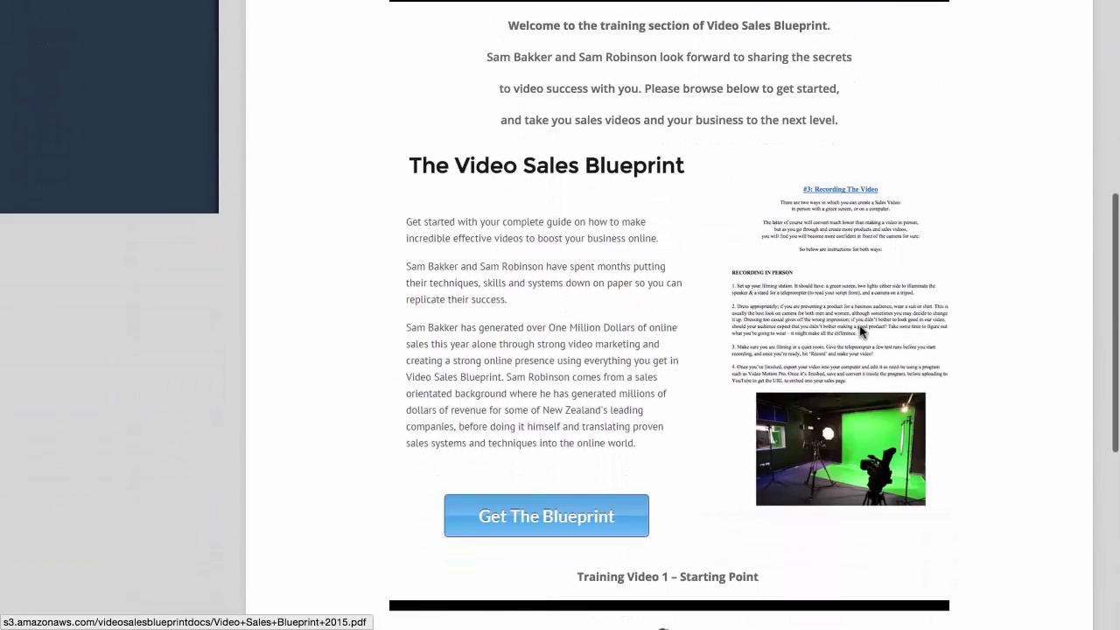